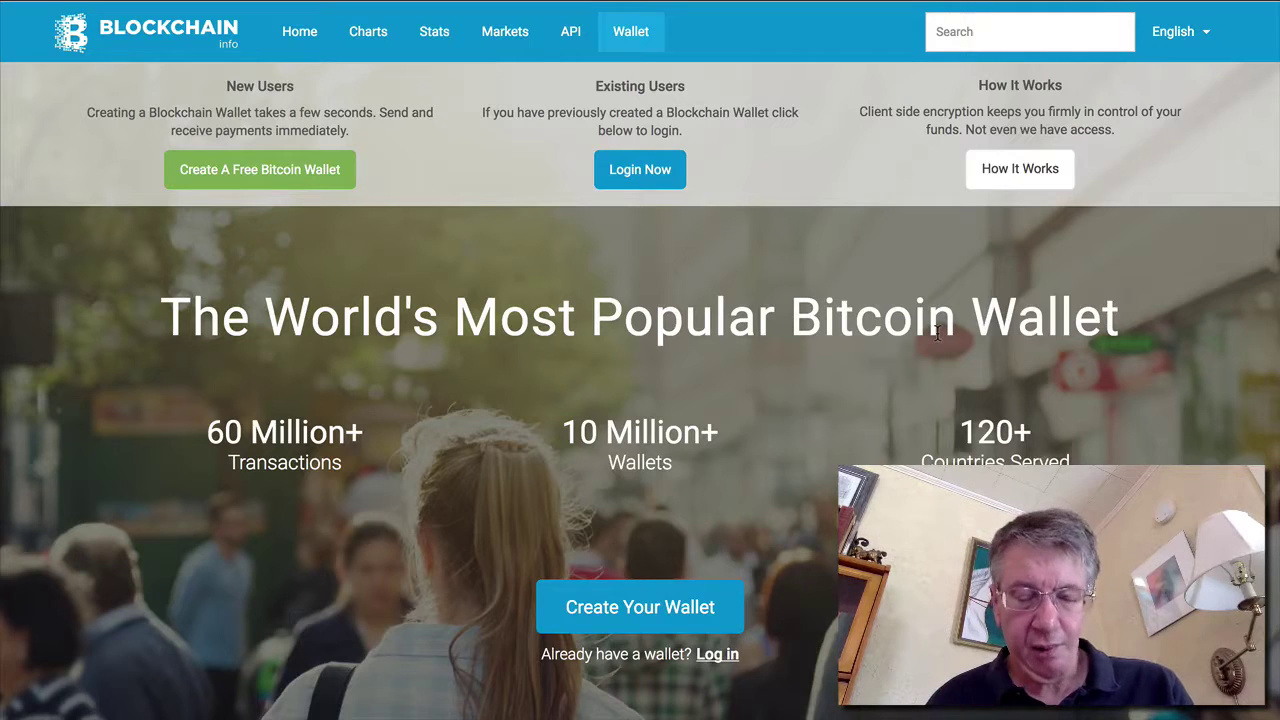
# Switch to the text notes and review the wallet web address, the email line and the 20-character password heading.
pyautogui.press('super+Tab')
pyautogui.press('super+Tab')
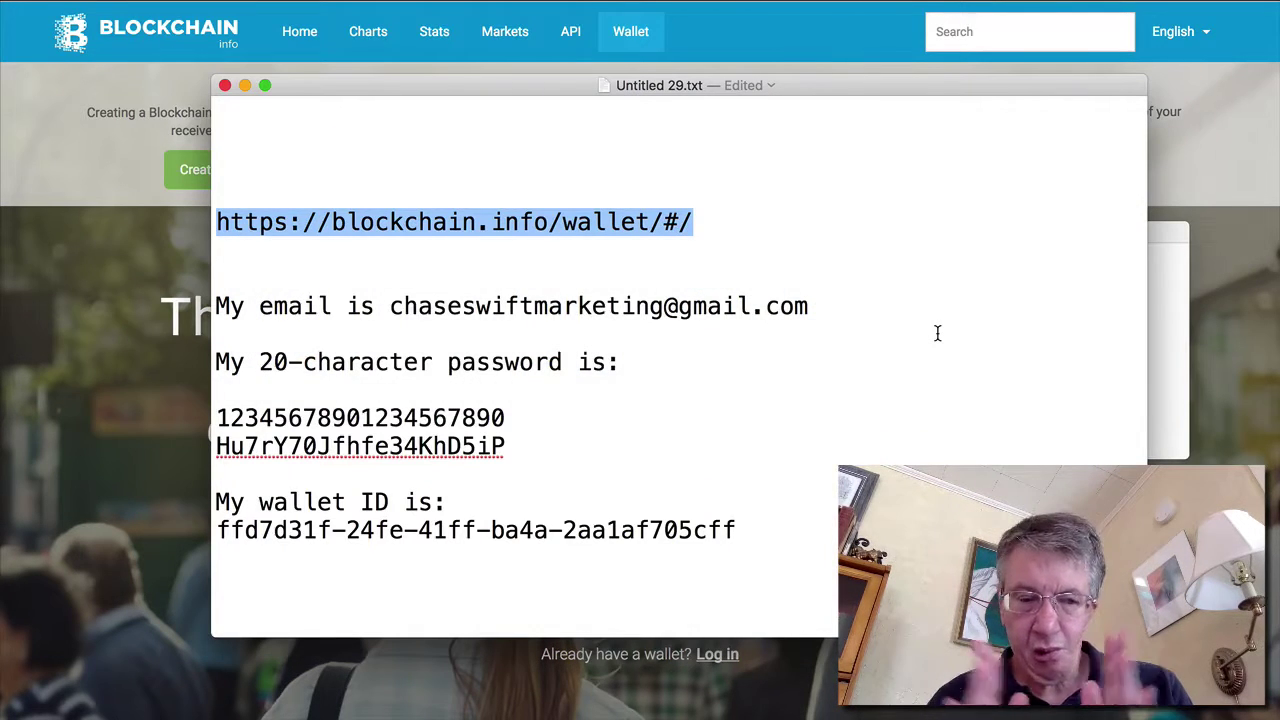
pyautogui.press('Left')
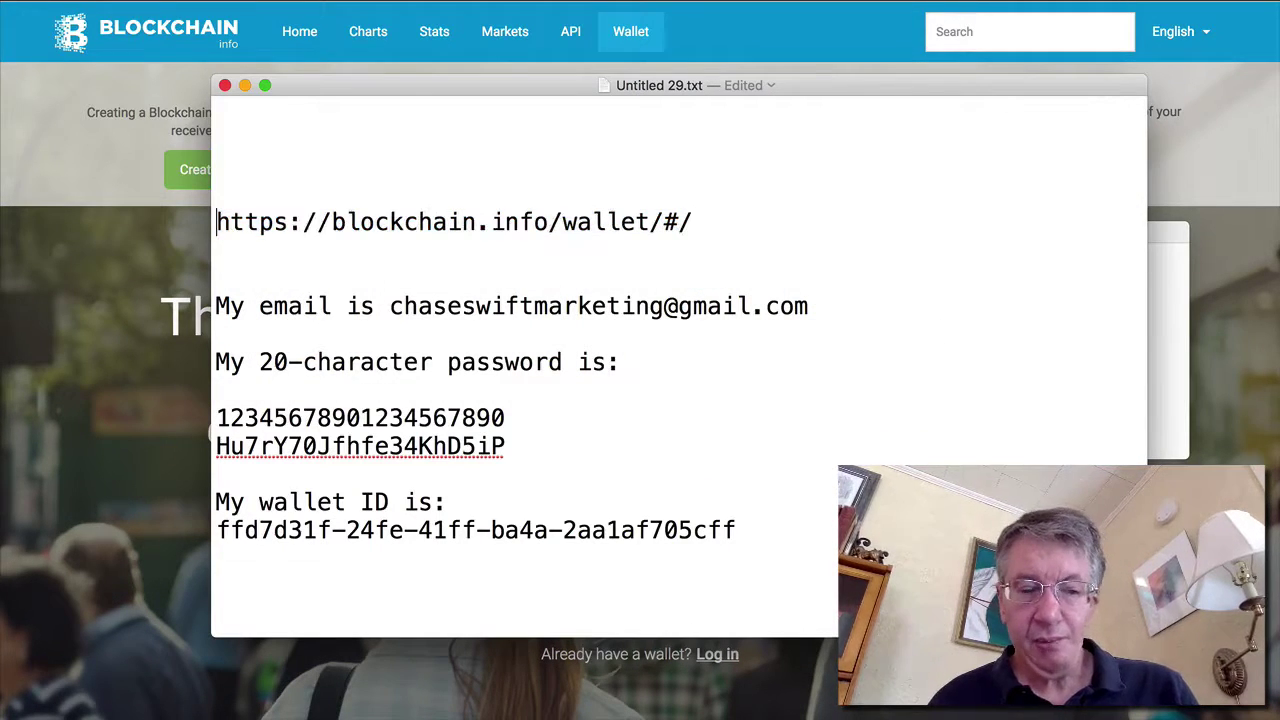
pyautogui.hotkey('shift', 'Down')
pyautogui.hotkey('shift', 'Left')
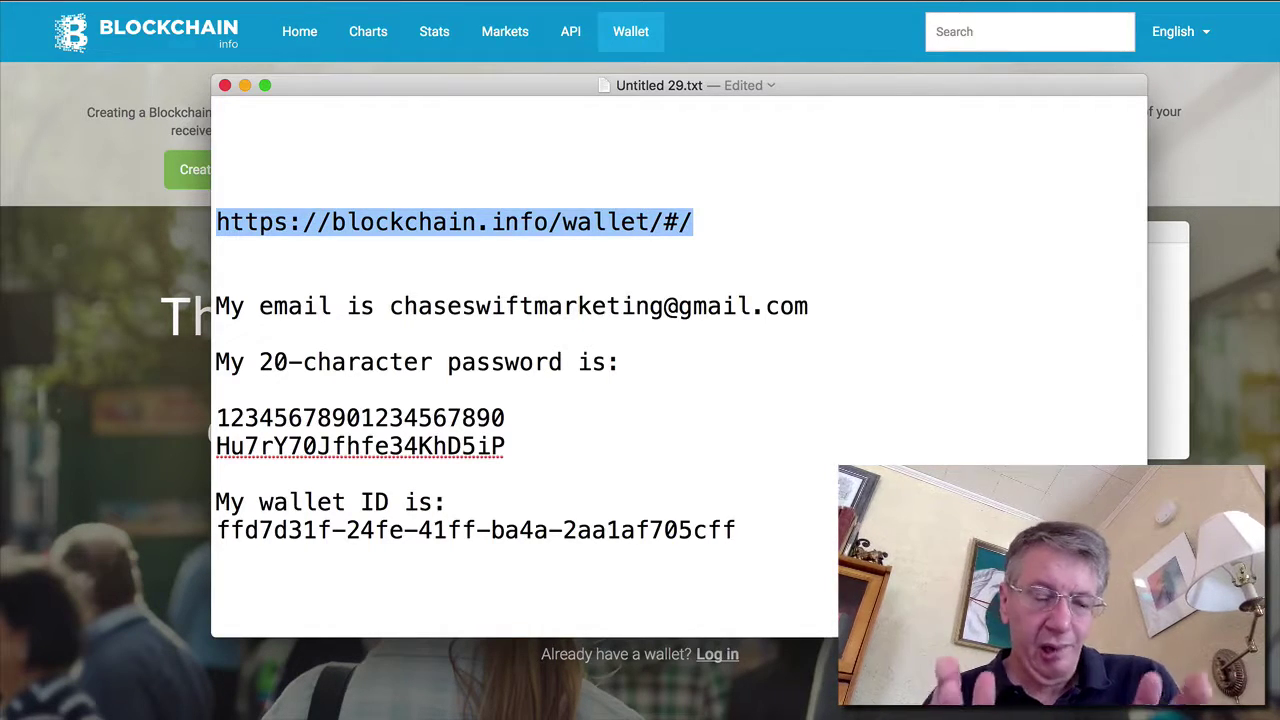
pyautogui.press('Left')
pyautogui.press('Down')
pyautogui.press('Down')
pyautogui.press('Down')
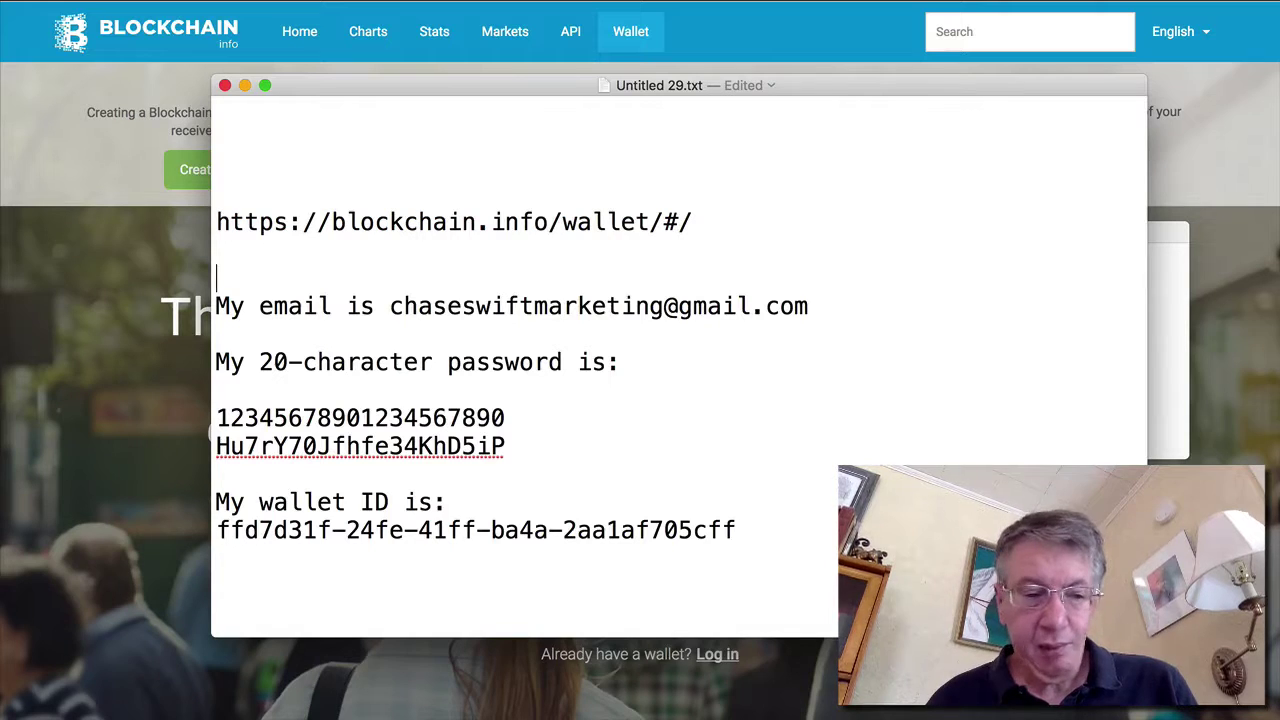
pyautogui.hotkey('shift', 'Down')
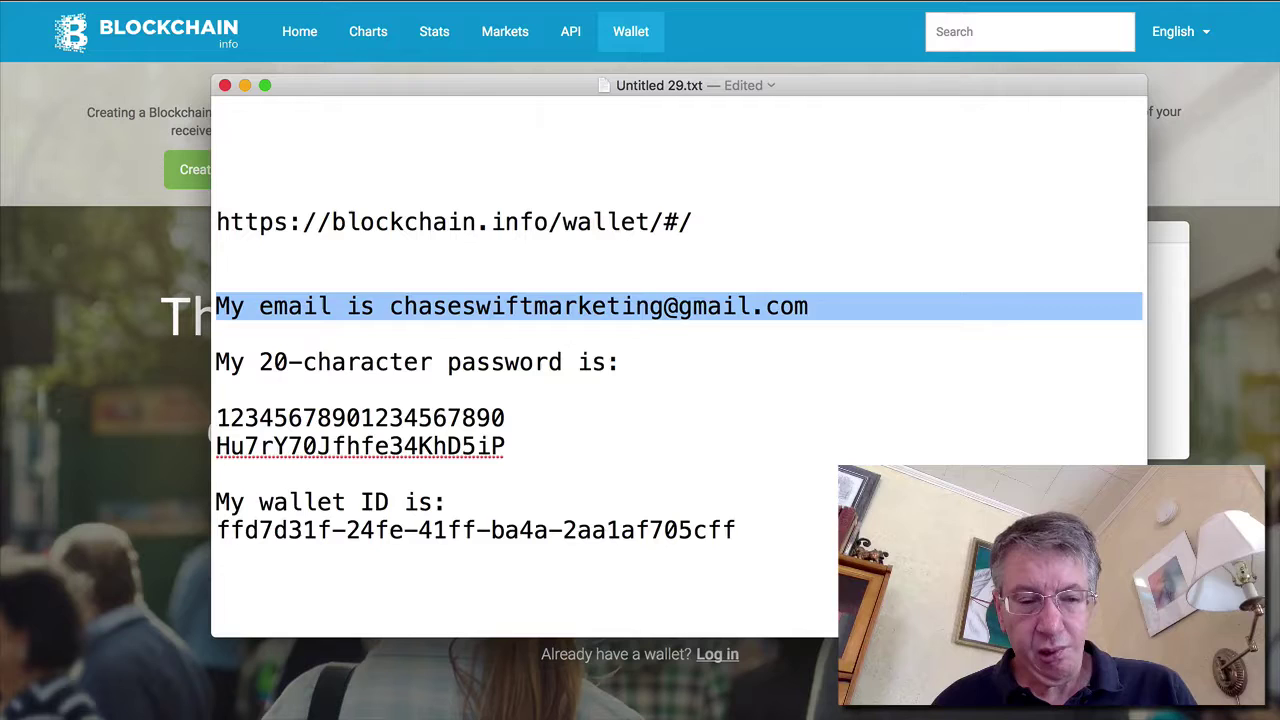
pyautogui.press('Down')
pyautogui.hotkey('shift', 'Down')
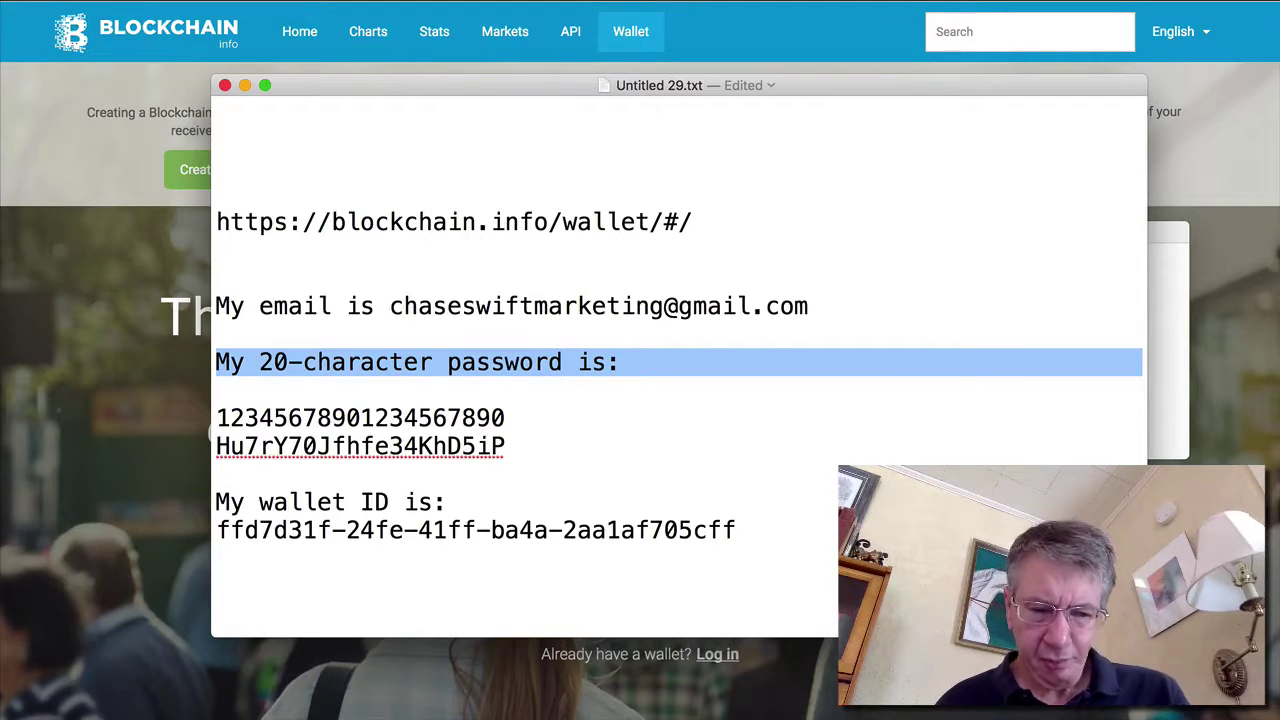
# Highlight the two lines under the password heading in turn, and the wallet ID line, to examine each one.
pyautogui.click(216, 418)
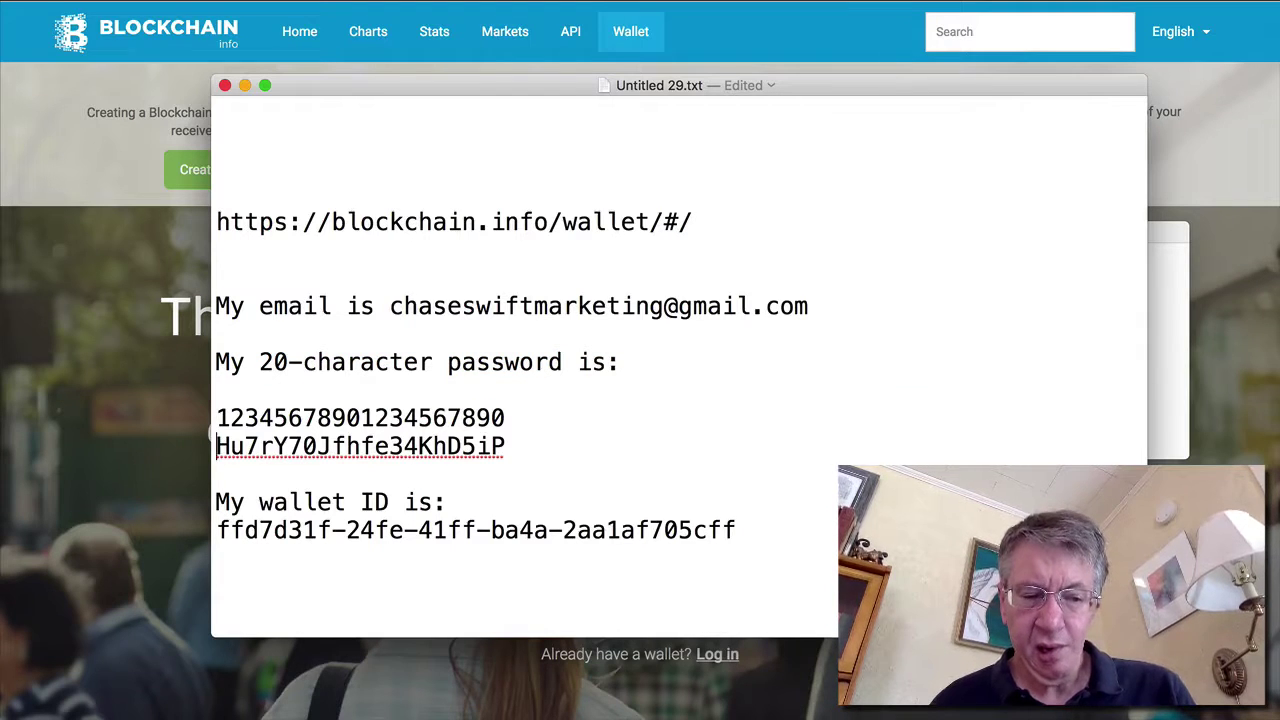
pyautogui.hotkey('shift', 'Down')
pyautogui.hotkey('shift', 'Left')
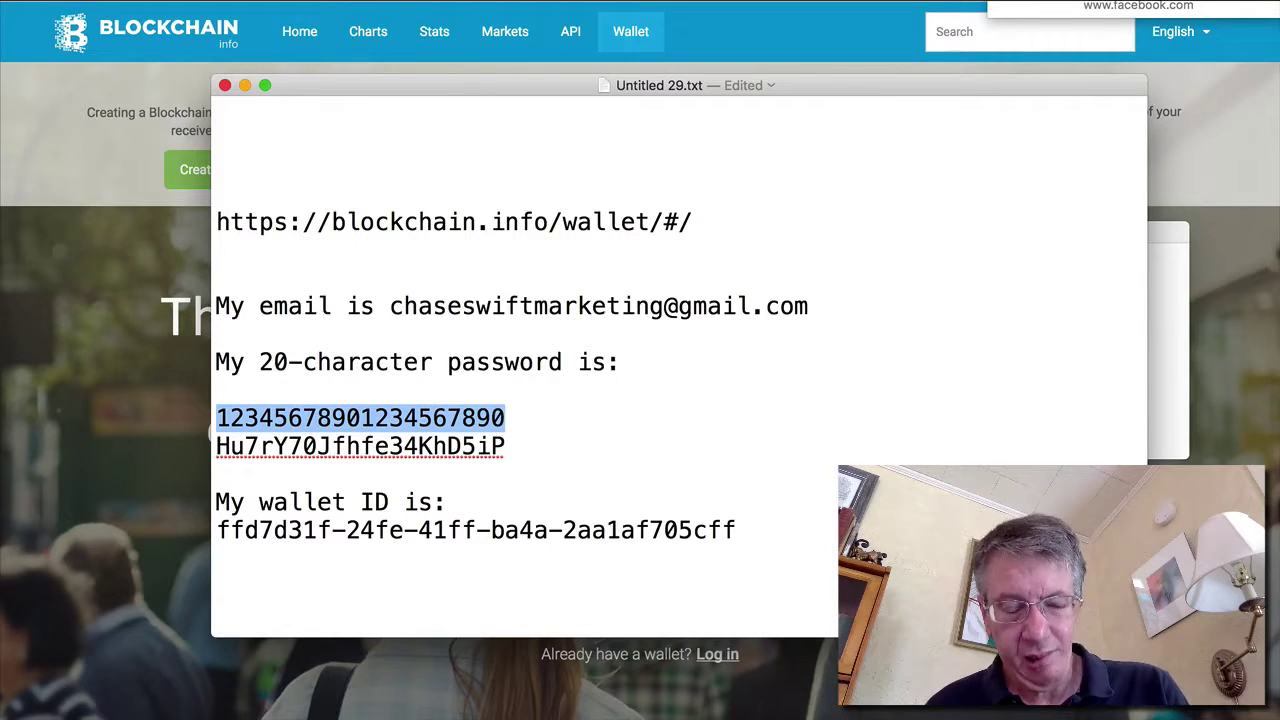
pyautogui.press('Down')
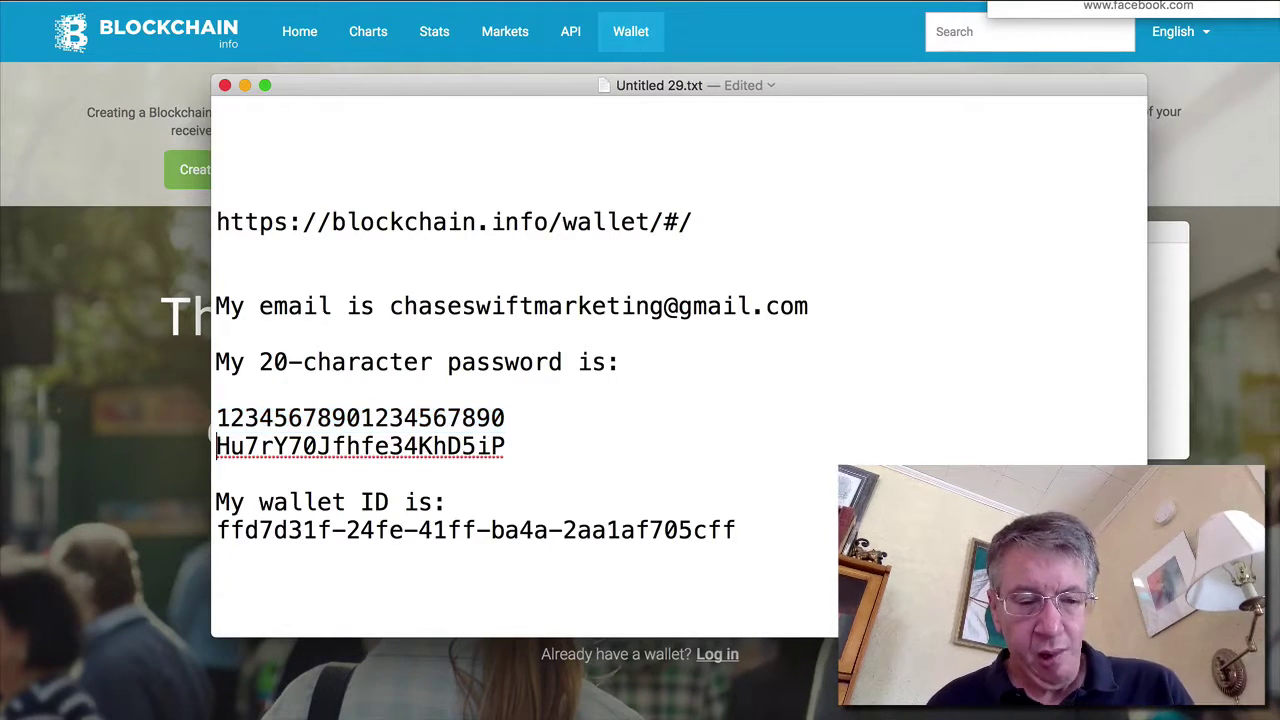
pyautogui.hotkey('shift', 'Down')
pyautogui.hotkey('shift', 'Left')
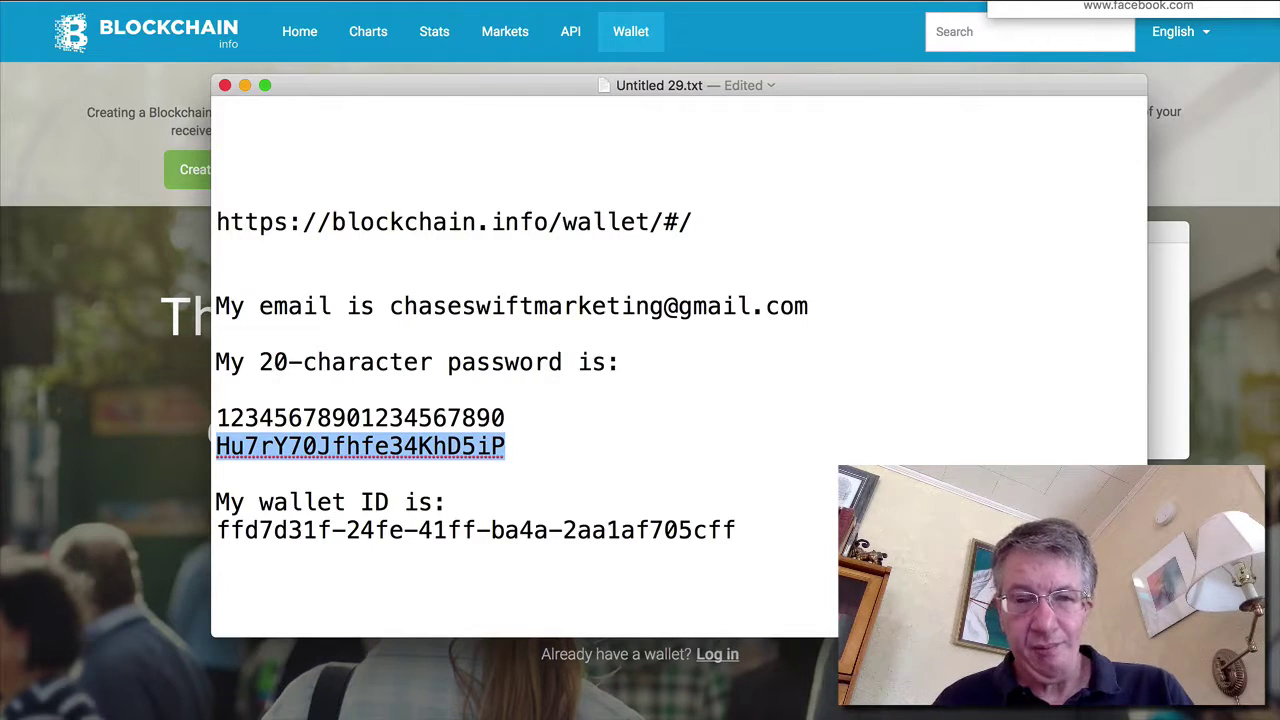
pyautogui.press('Down')
pyautogui.press('Down')
pyautogui.press('Down')
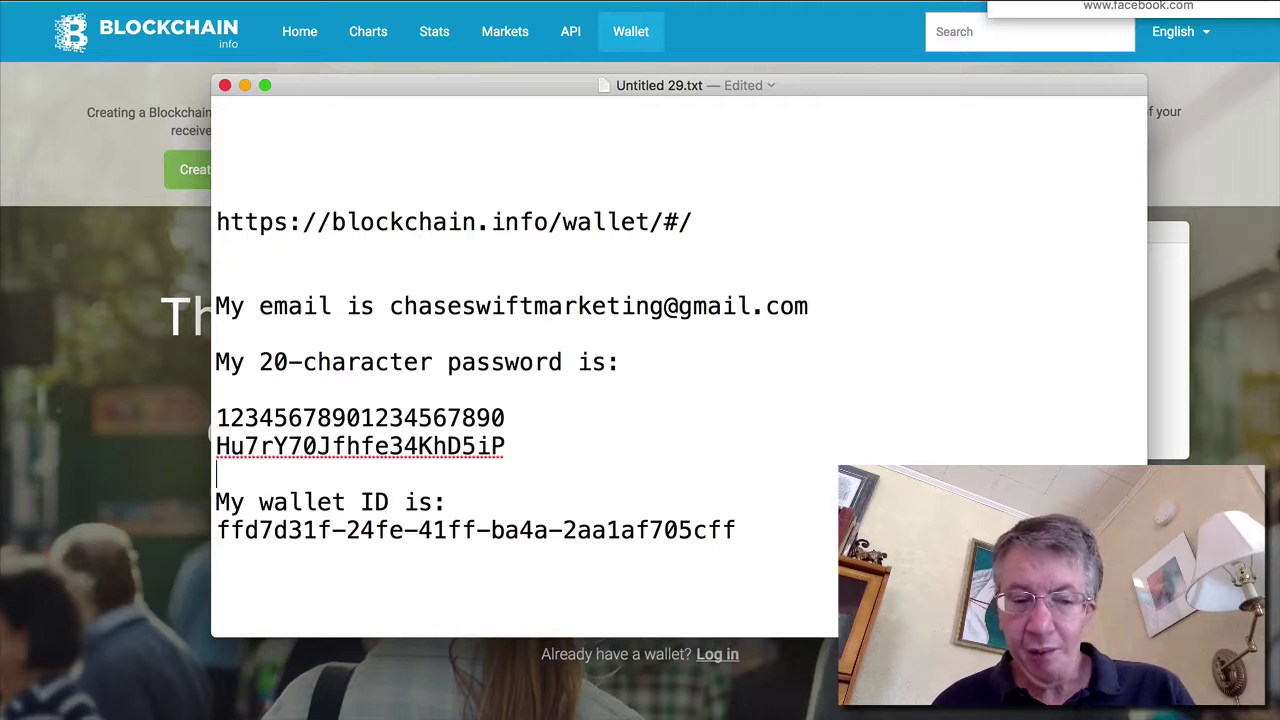
pyautogui.press('shift+super+Right')
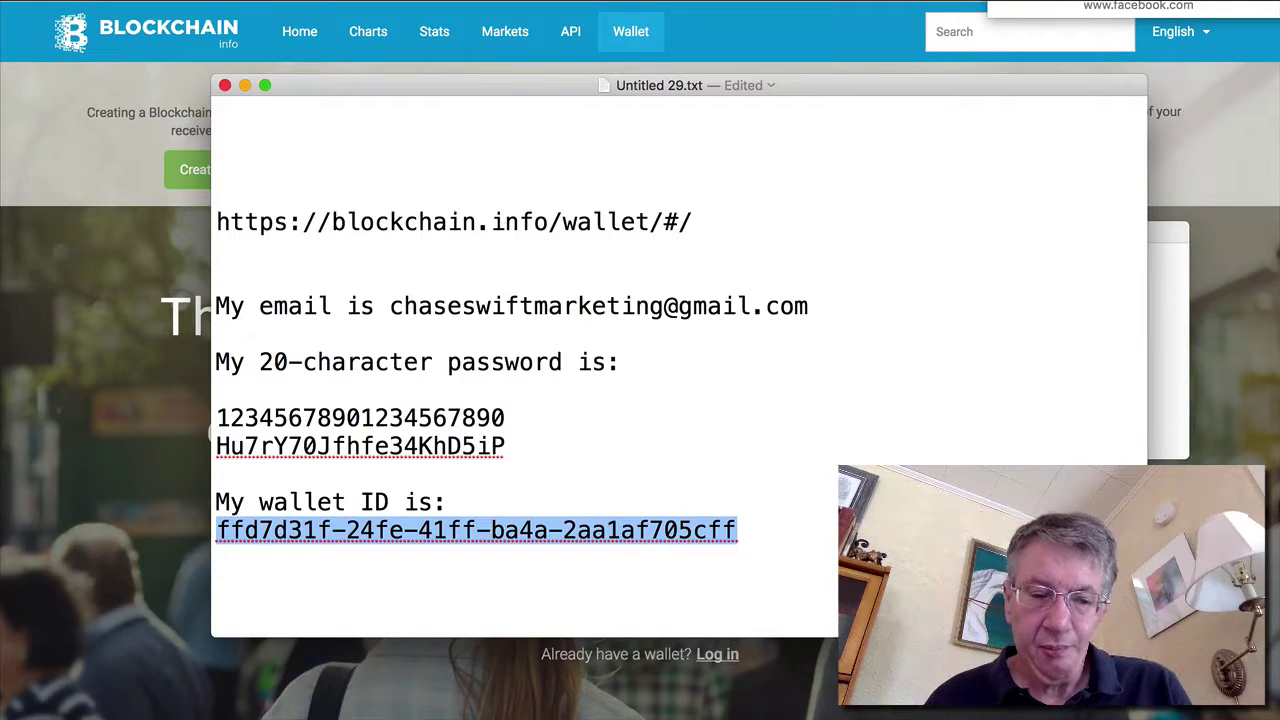
# Put the email address on its own line below "My email is" in the notes.
pyautogui.press('Up')
pyautogui.press('Up')
pyautogui.press('Up')
pyautogui.press('Up')
pyautogui.press('Up')
pyautogui.press('Up')
pyautogui.press('Up')
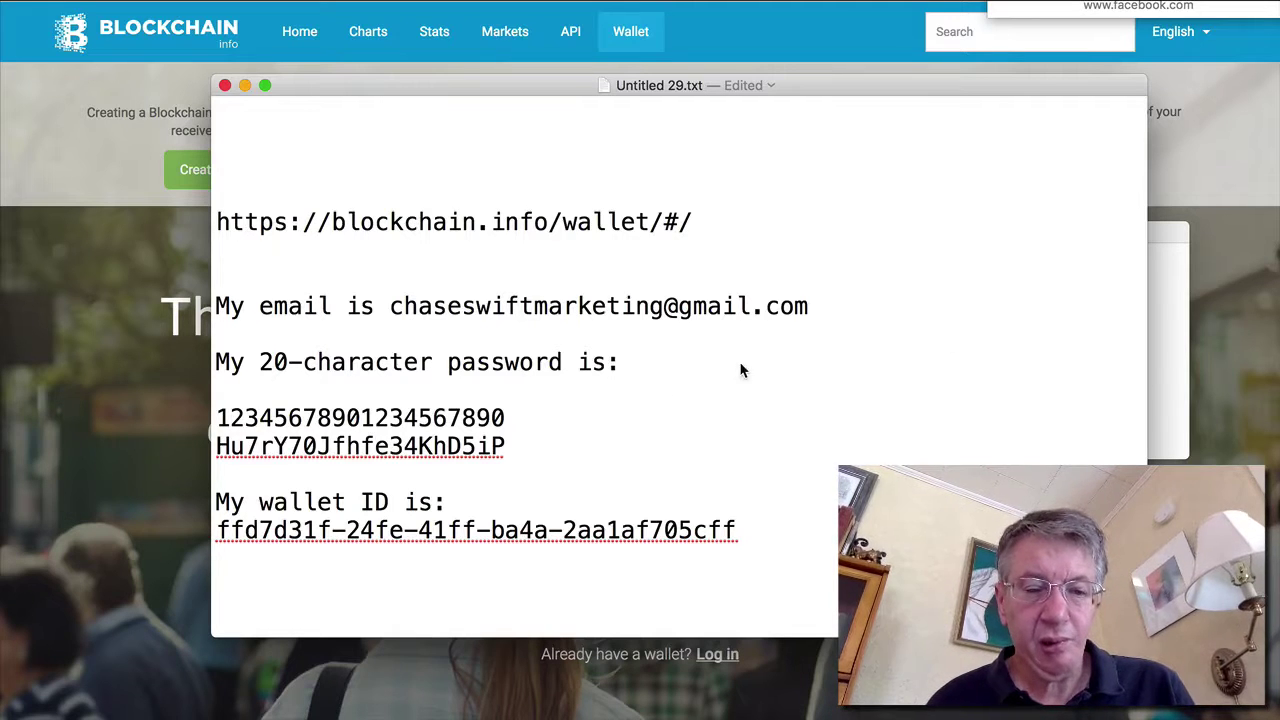
pyautogui.moveTo(389, 304); pyautogui.dragTo(372, 312)
pyautogui.press('Return')
pyautogui.hotkey('shift', 'Down')
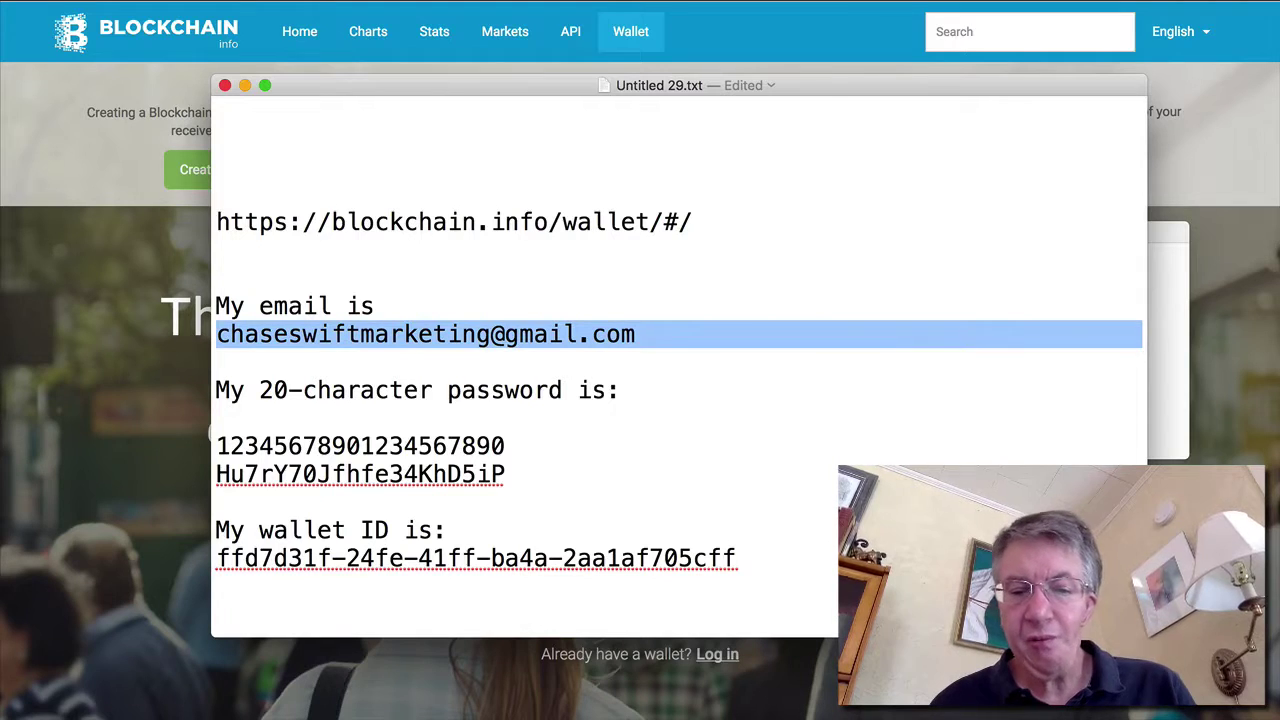
pyautogui.hotkey('shift', 'Left')
pyautogui.press('Left')
# Examine the wallet ID line at the end of the notes by highlighting the full ID.
pyautogui.press('Down')
pyautogui.press('Down')
pyautogui.press('Down')
pyautogui.press('Down')
pyautogui.press('Down')
pyautogui.press('Down')
pyautogui.press('Down')
pyautogui.press('Down')
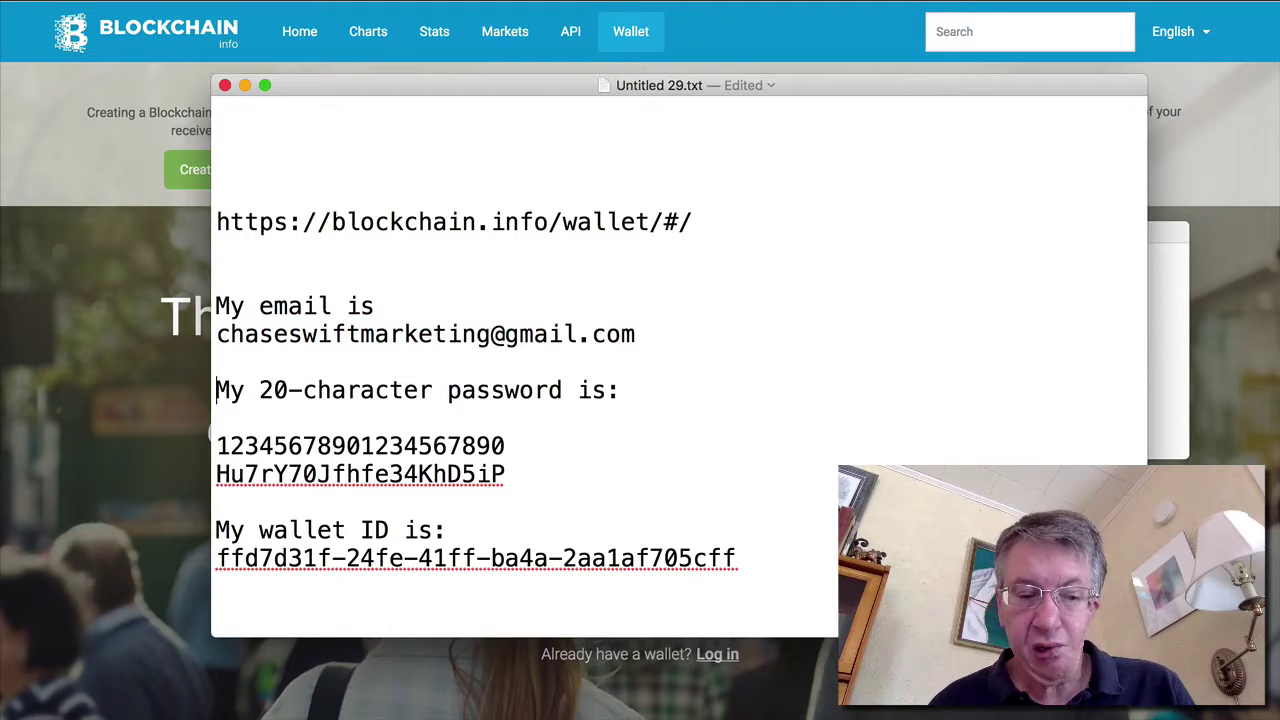
pyautogui.hotkey('shift', 'Down')
pyautogui.hotkey('shift', 'Left')
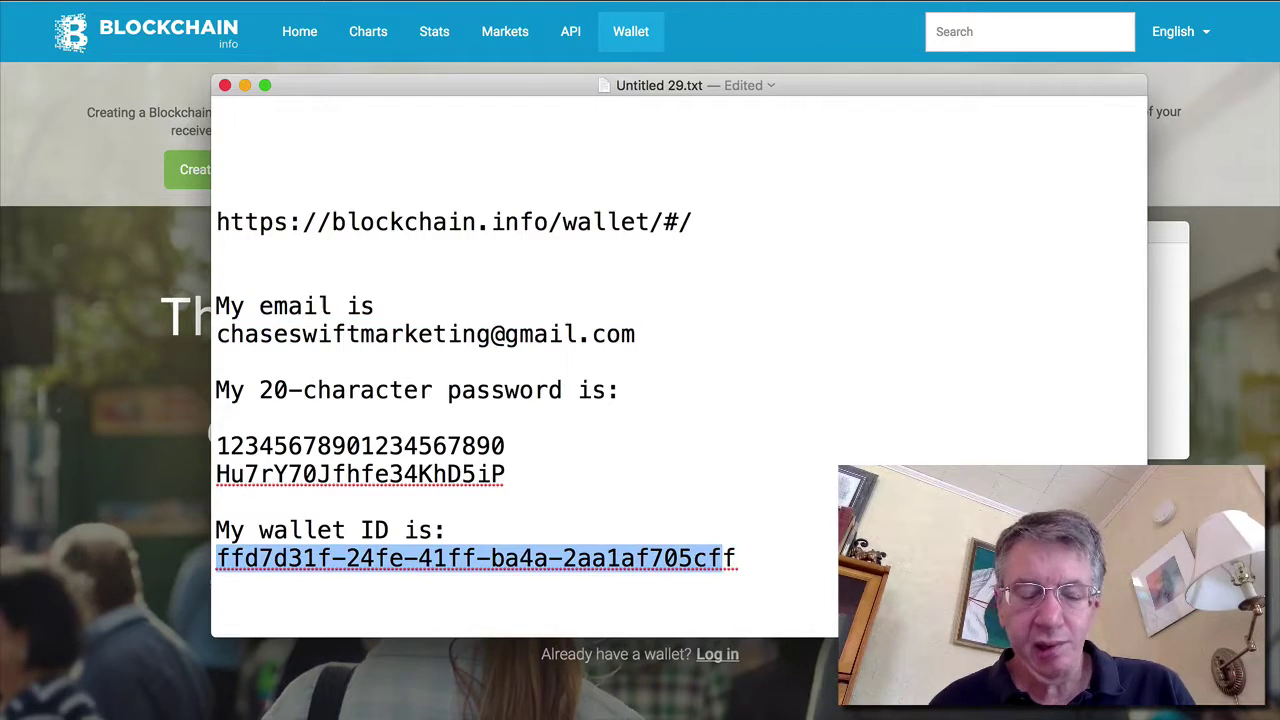
pyautogui.hotkey('shift', 'Right')
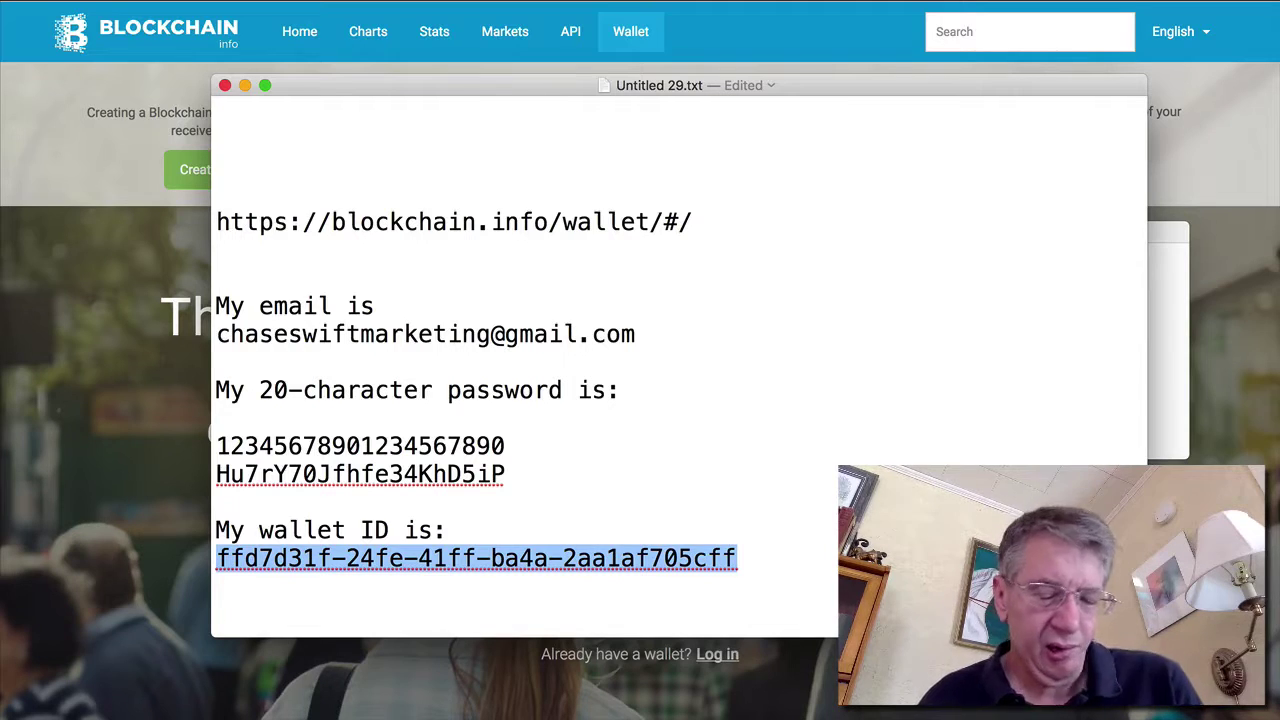
# Review the three login details in the notes, highlighting the email address, the second password line and the wallet ID in turn.
pyautogui.press('Up')
pyautogui.press('Up')
pyautogui.press('Up')
pyautogui.press('Up')
pyautogui.press('Up')
pyautogui.press('Up')
pyautogui.press('Up')
pyautogui.press('Up')
pyautogui.press('Up')
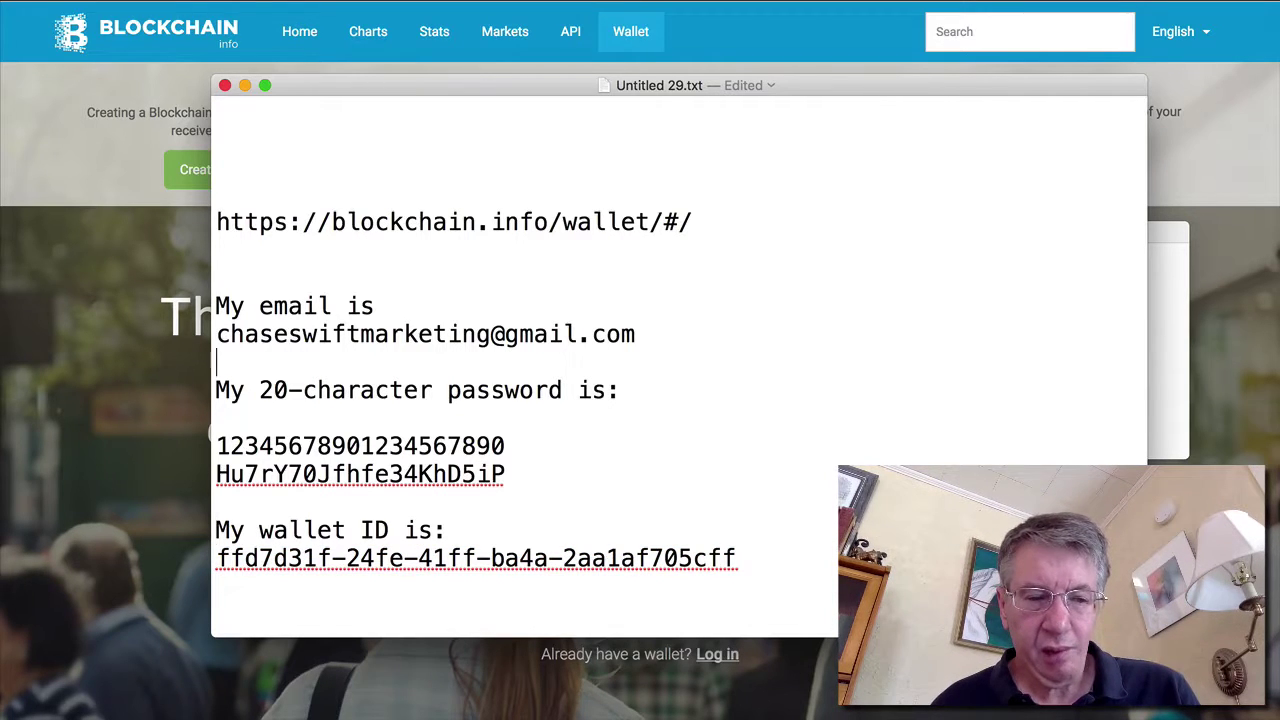
pyautogui.hotkey('shift', 'Down')
pyautogui.press('Right')
pyautogui.hotkey('shift', 'Down')
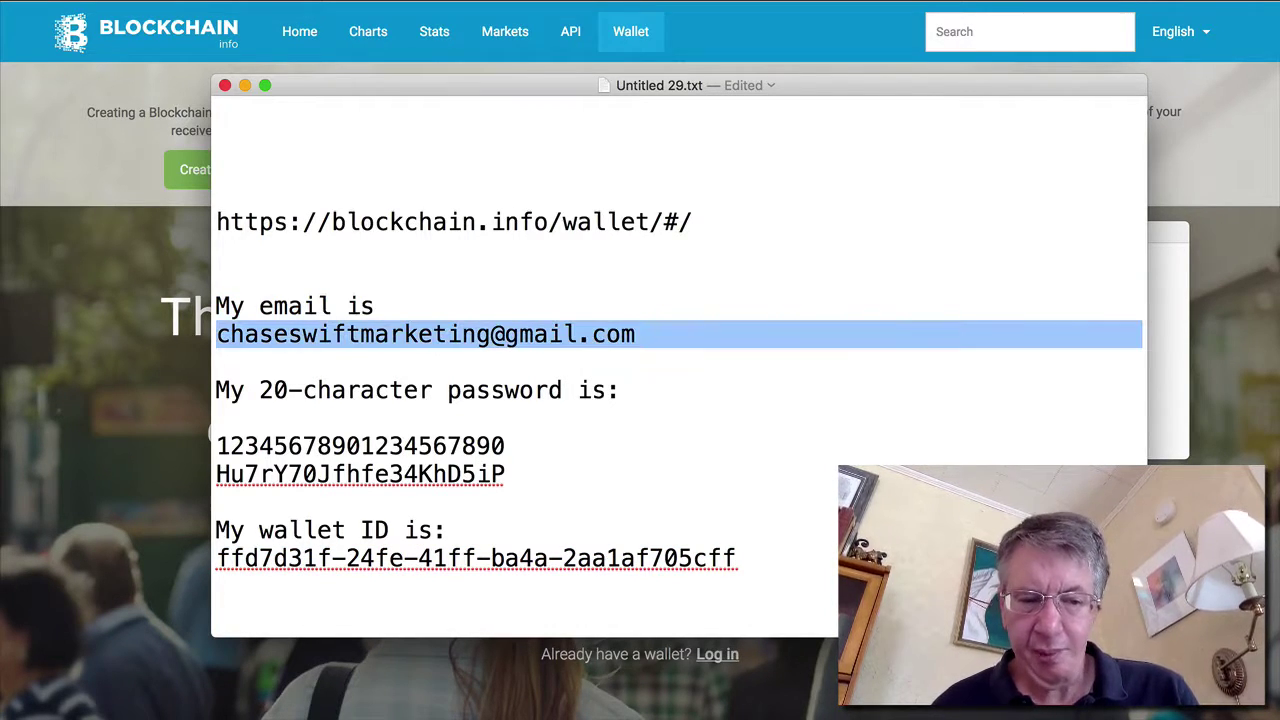
pyautogui.press('Right')
pyautogui.press('Down')
pyautogui.press('Down')
pyautogui.press('Down')
pyautogui.press('Down')
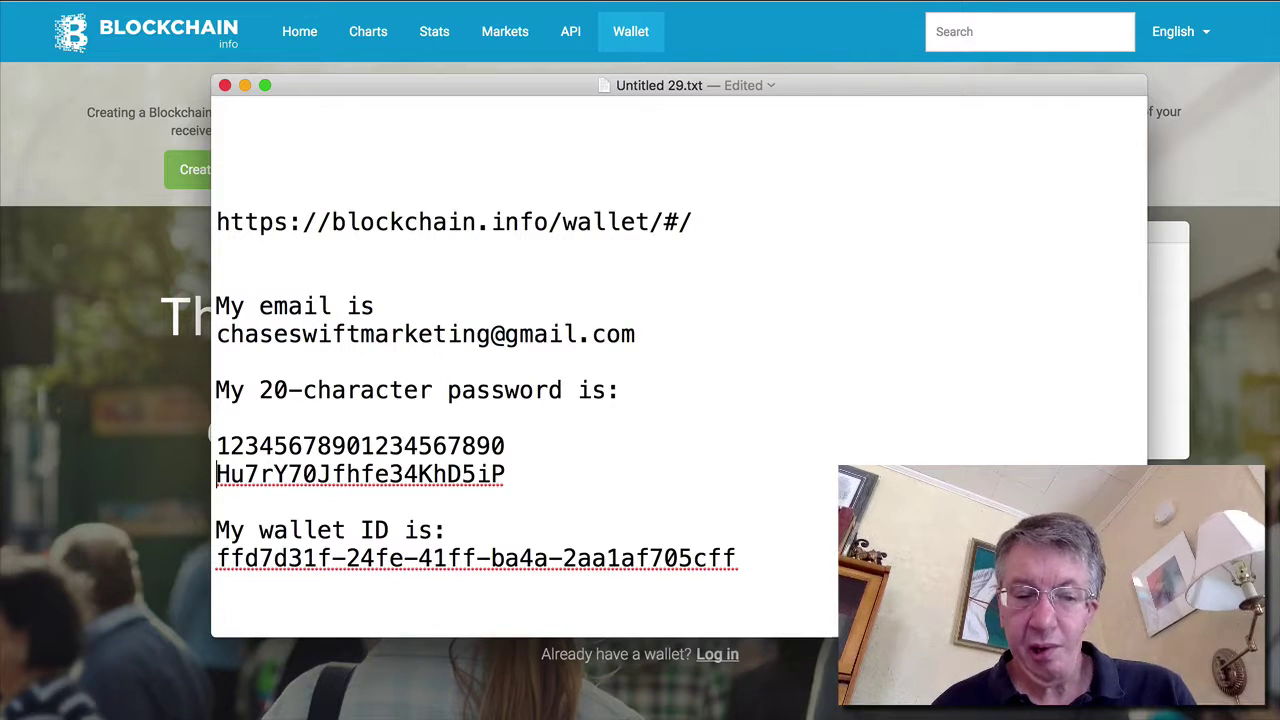
pyautogui.hotkey('shift', 'Down')
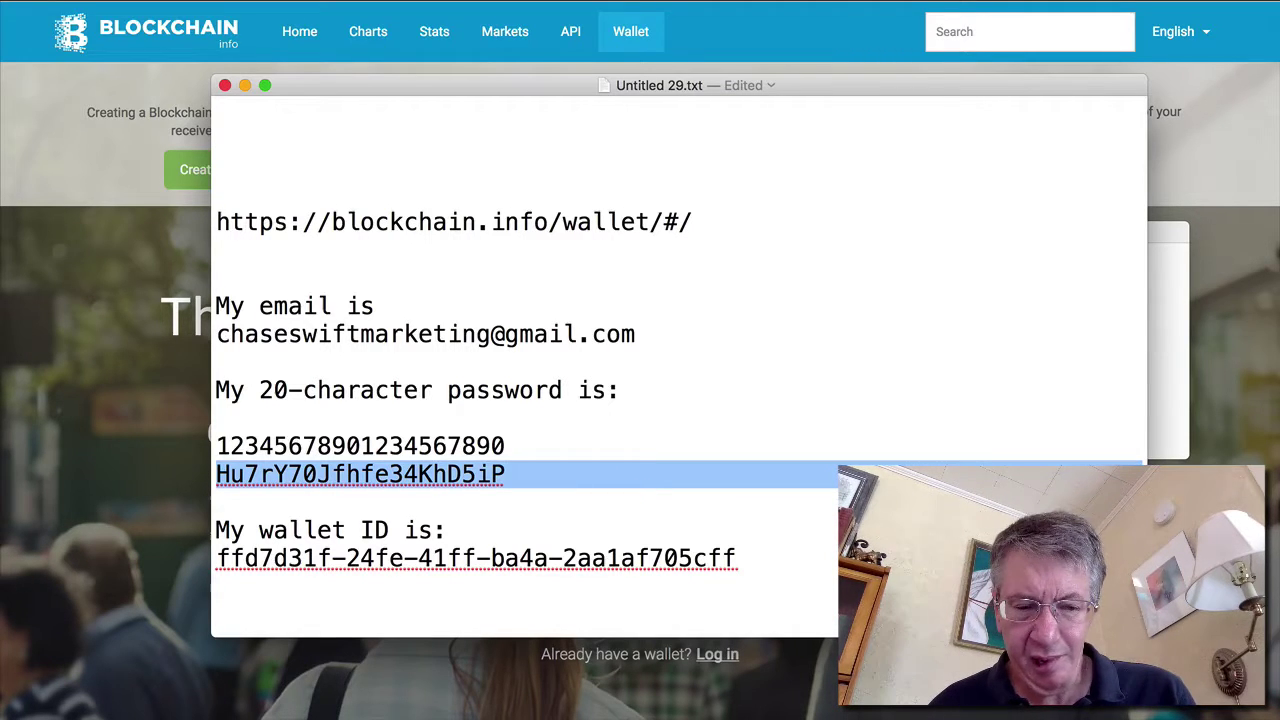
pyautogui.press('Left')
pyautogui.press('shift+super+Right')
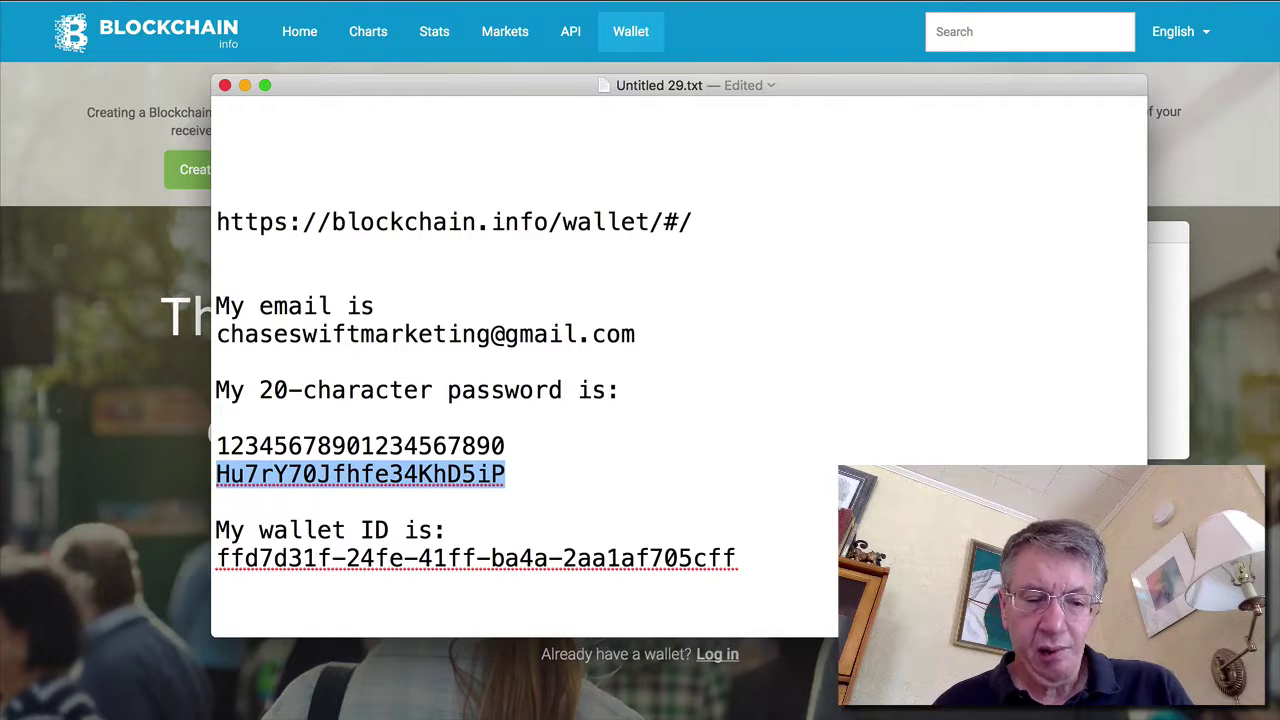
pyautogui.press('Down')
pyautogui.press('Down')
pyautogui.press('Down')
pyautogui.press('super+shift+Right')
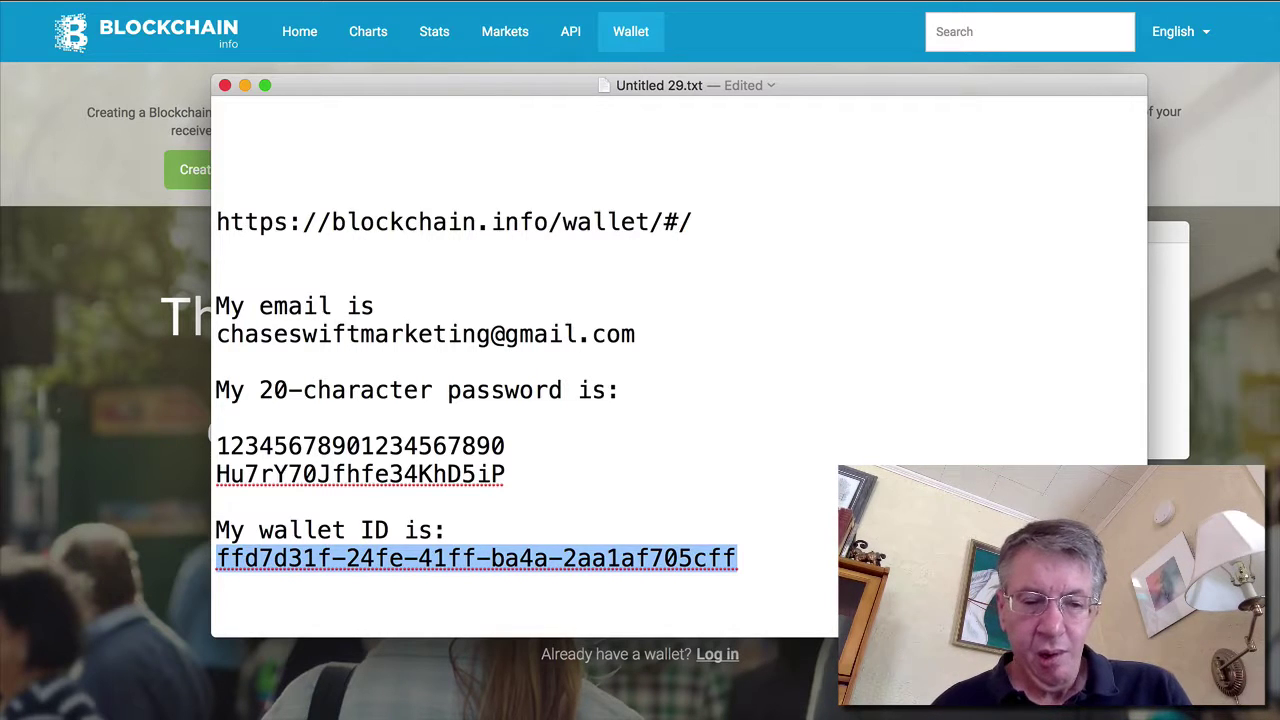
# Go over the notes again from the email address through the password to the "My wallet ID is:" heading and its ID.
pyautogui.press('Up')
pyautogui.press('Up')
pyautogui.press('Up')
pyautogui.press('Up')
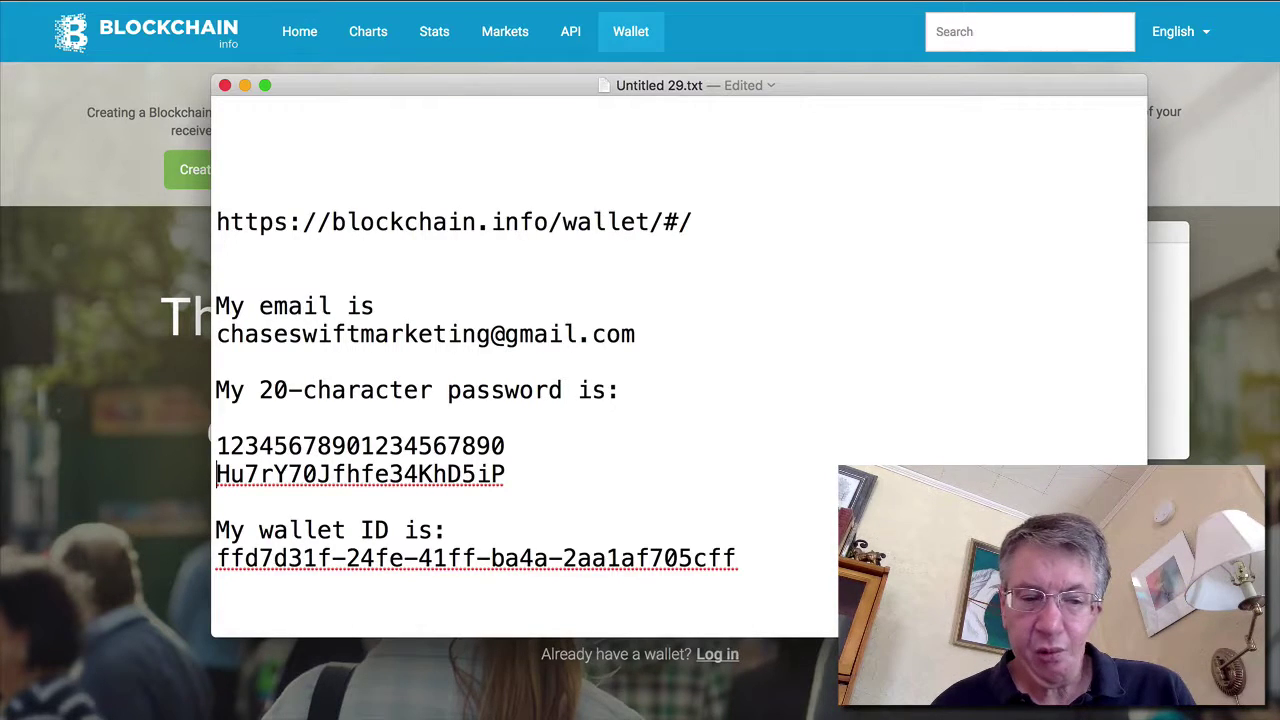
pyautogui.press('Up')
pyautogui.press('Up')
pyautogui.press('Up')
pyautogui.press('Up')
pyautogui.press('Up')
pyautogui.hotkey('shift', 'Down')
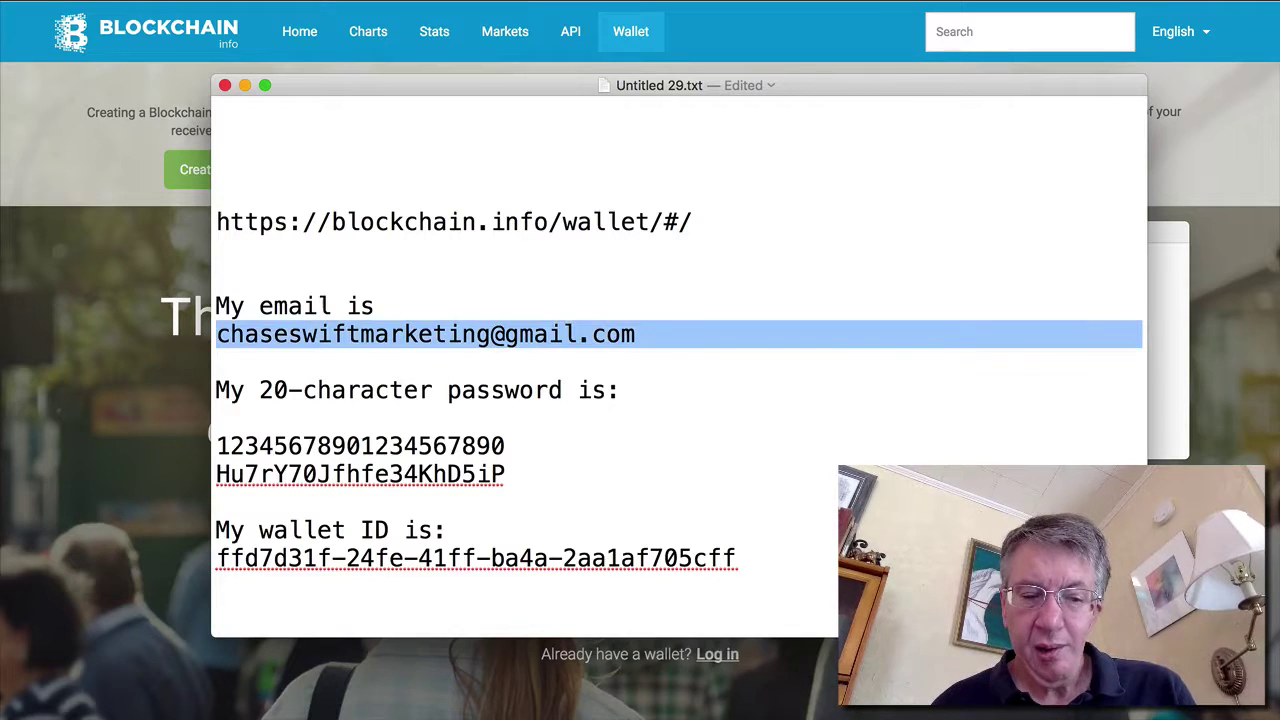
pyautogui.press('Down')
pyautogui.press('Down')
pyautogui.press('Down')
pyautogui.press('Down')
pyautogui.hotkey('shift', 'Down')
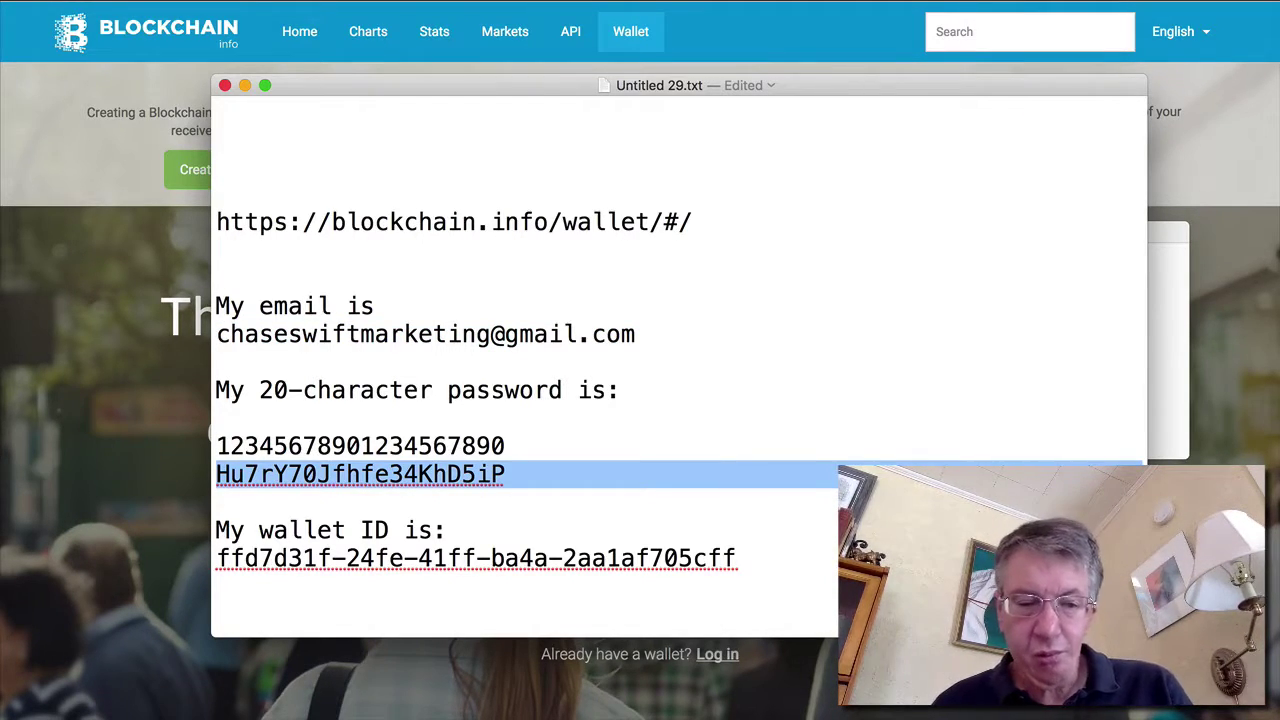
pyautogui.press('Down')
pyautogui.press('Down')
pyautogui.press('Down')
pyautogui.press('Down')
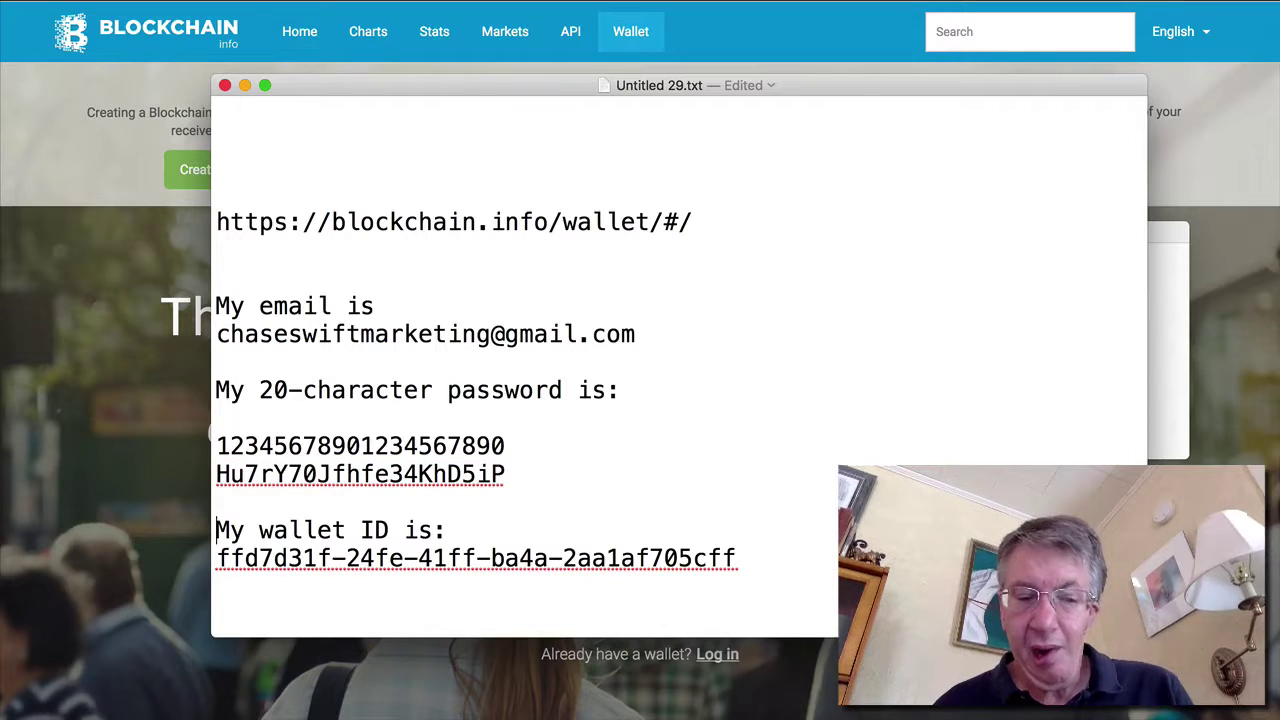
pyautogui.press('Right')
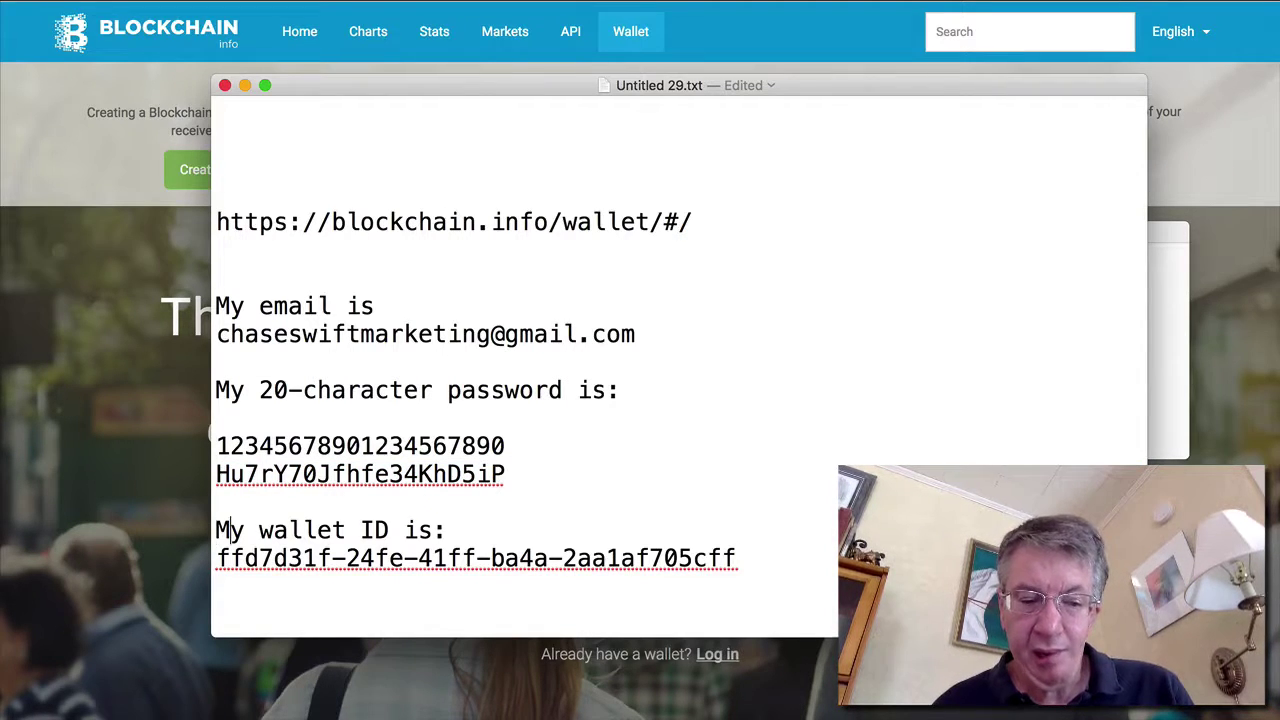
pyautogui.press('Left')
pyautogui.hotkey('shift', 'Down')
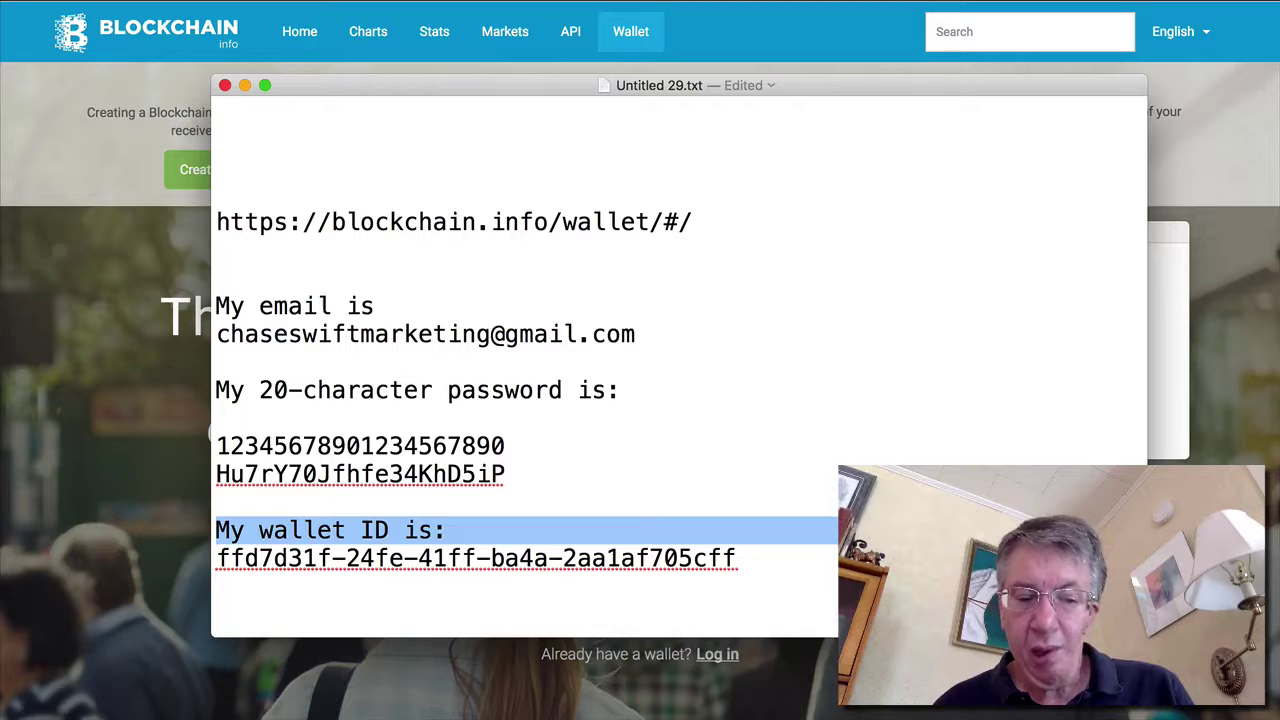
pyautogui.press('Right')
pyautogui.press('shift+super+Right')
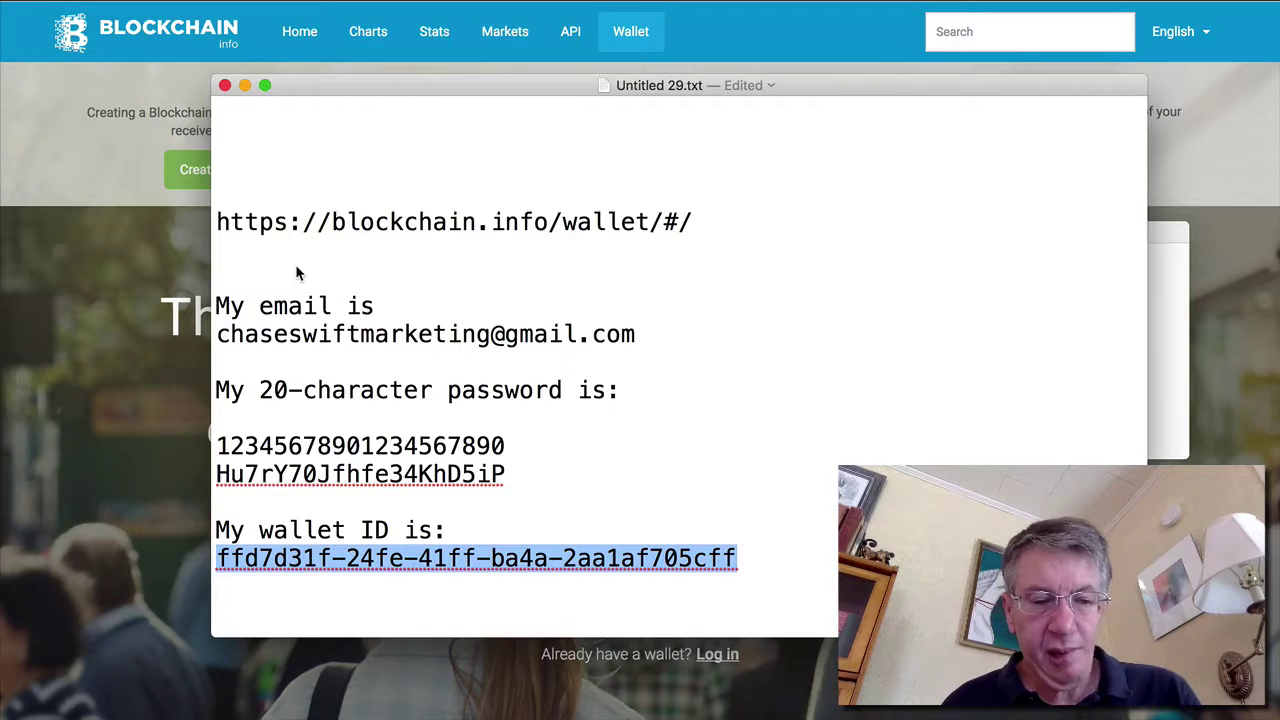
# Open the free Bitcoin wallet sign-up form and fill in its Email field with the email address copied from the notes.
pyautogui.click(157, 246)
pyautogui.click(245, 180)
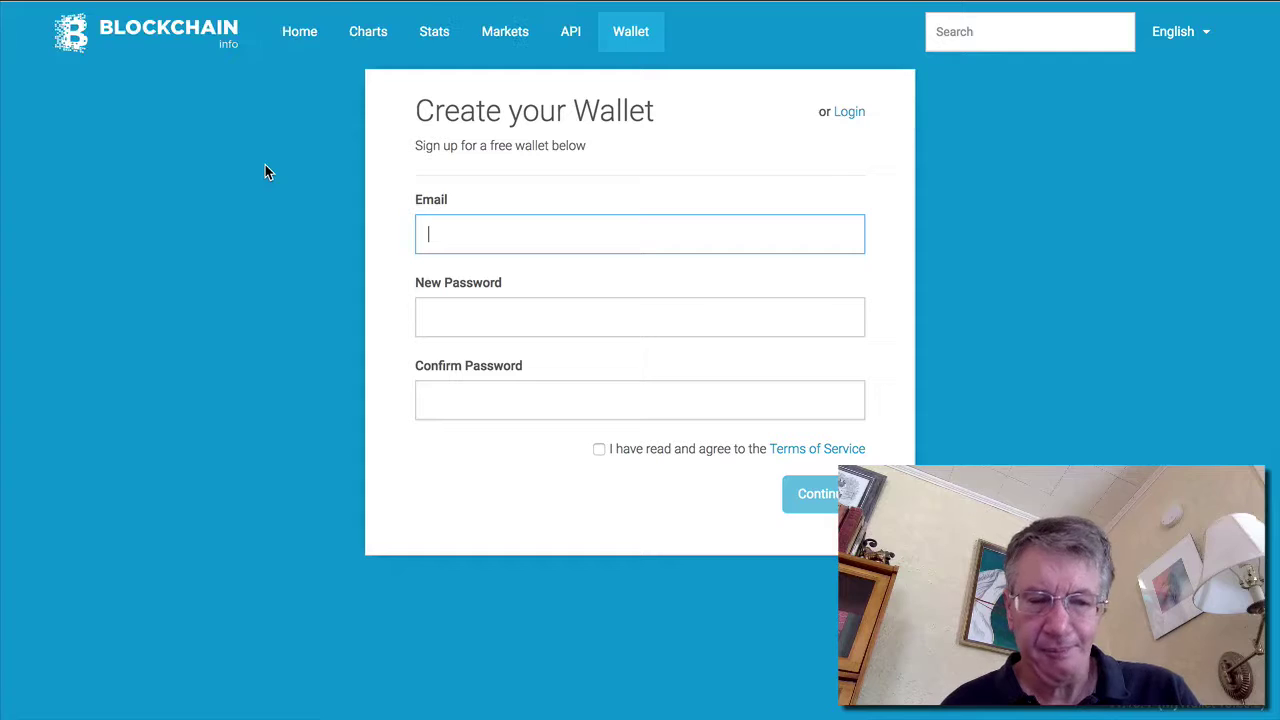
pyautogui.press('super+Tab')
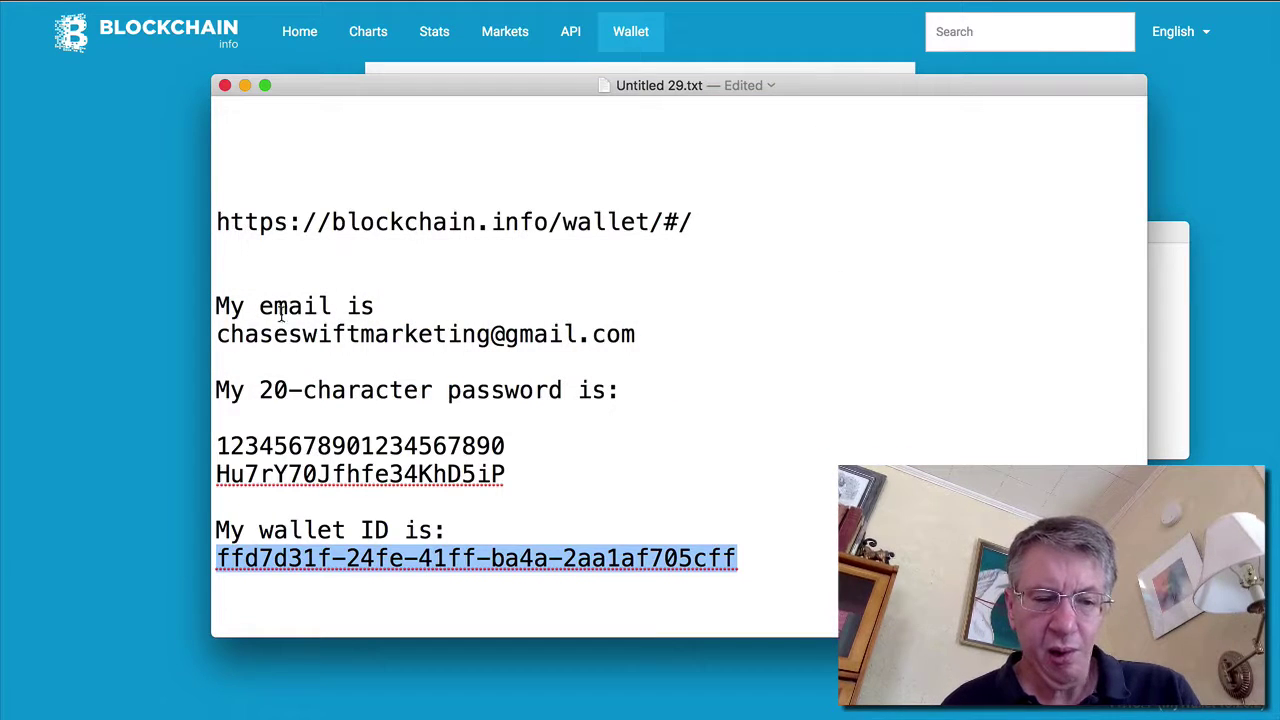
pyautogui.moveTo(218, 334); pyautogui.dragTo(634, 337)
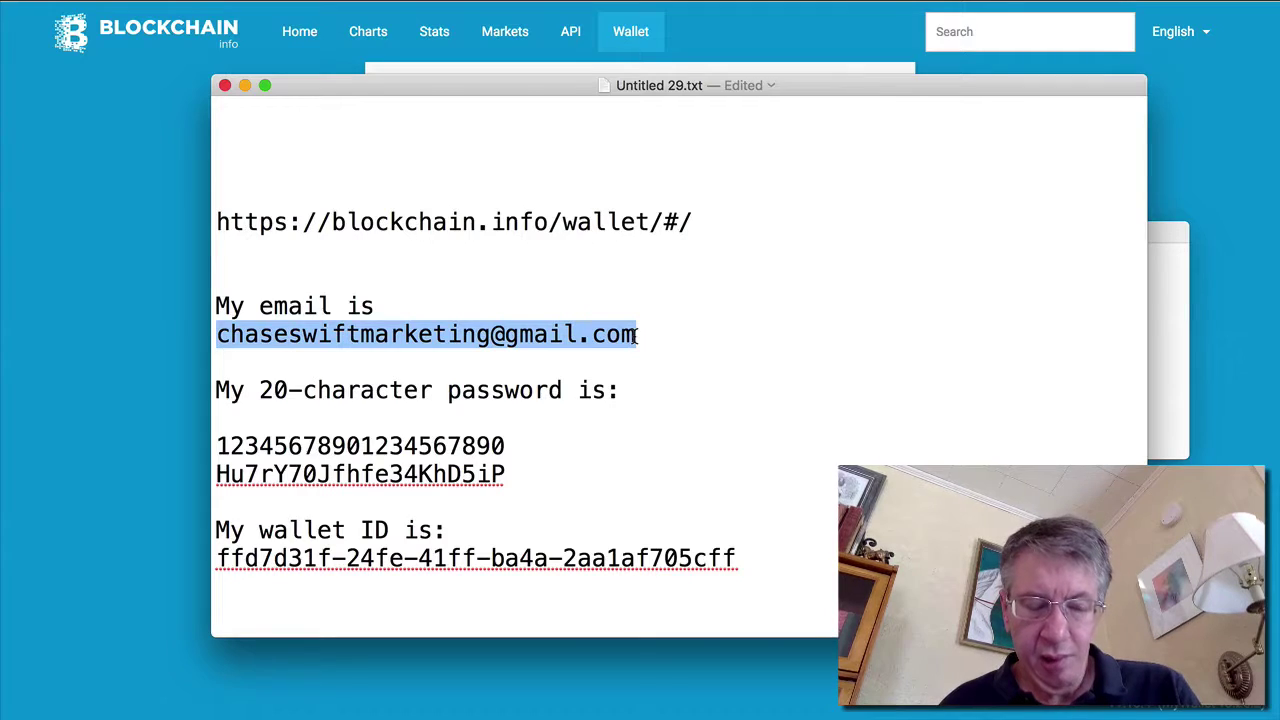
pyautogui.press('super+c')
pyautogui.press('super+Tab')
pyautogui.press('super+v')
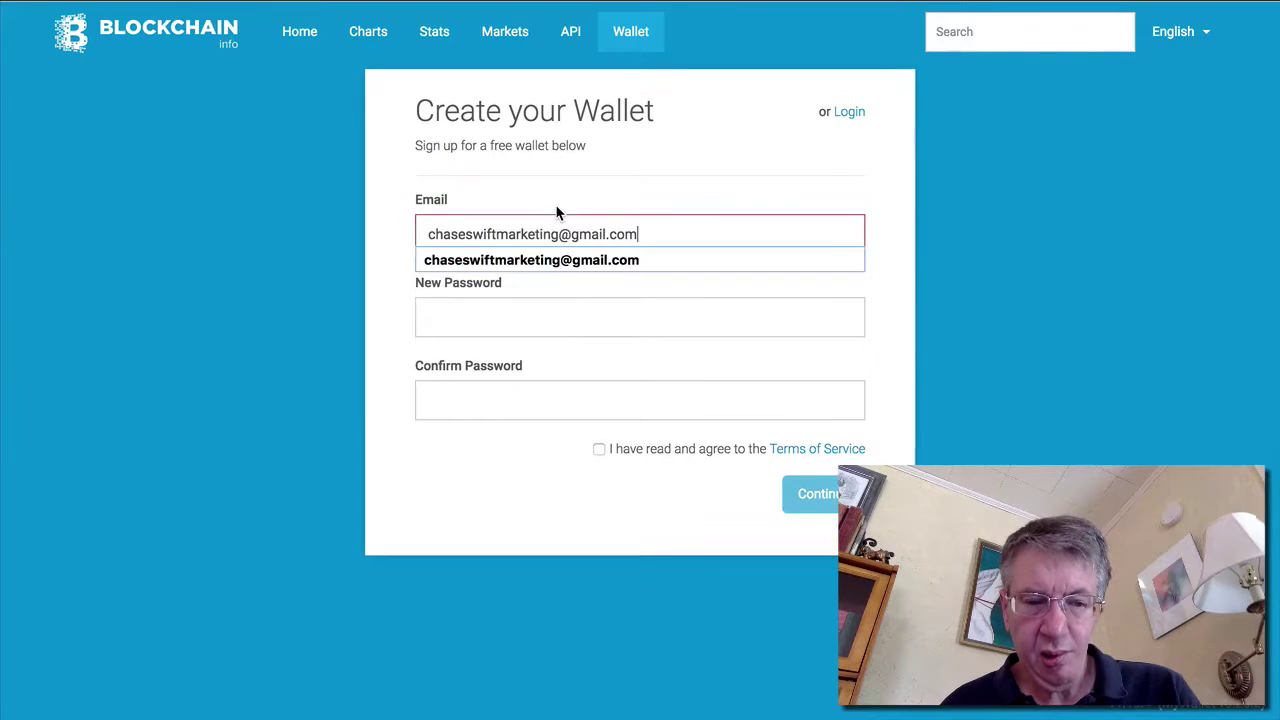
pyautogui.click(543, 200)
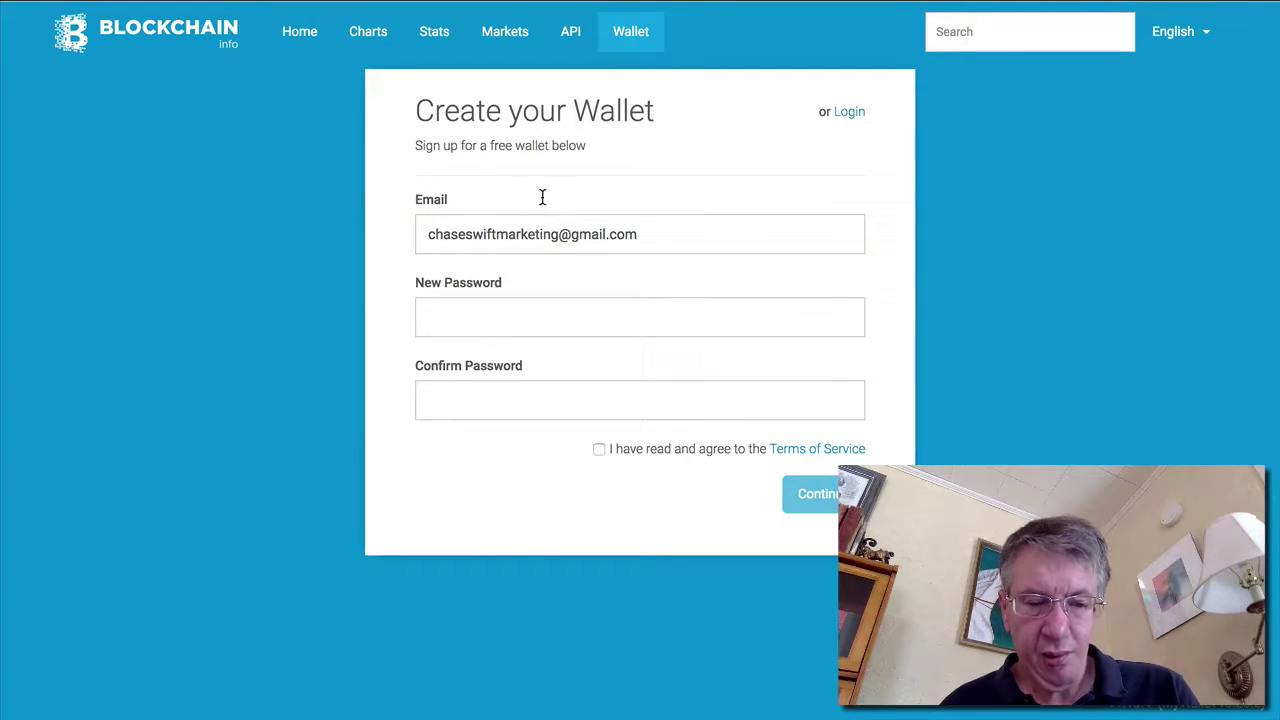
# Copy the 20-character password from the notes into the New Password and Confirm Password fields, and accept the Terms of Service.
pyautogui.press('super+Tab')
pyautogui.doubleClick(242, 474)
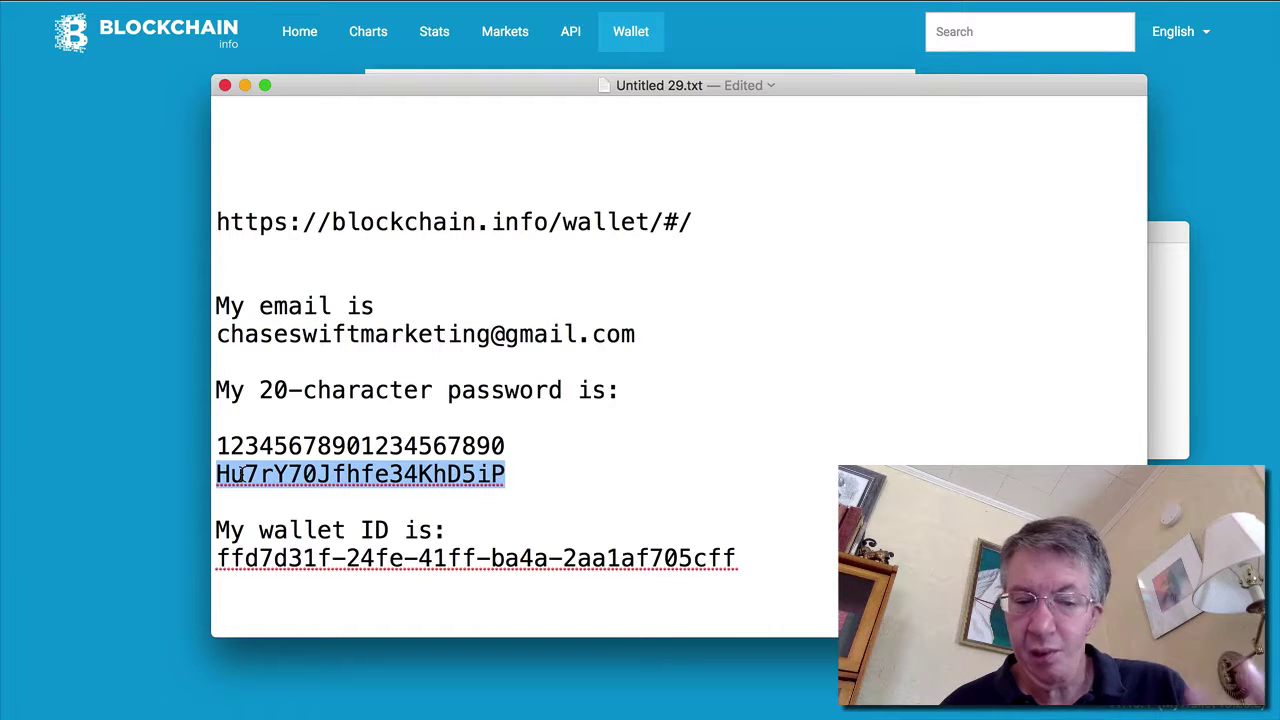
pyautogui.press('super+c')
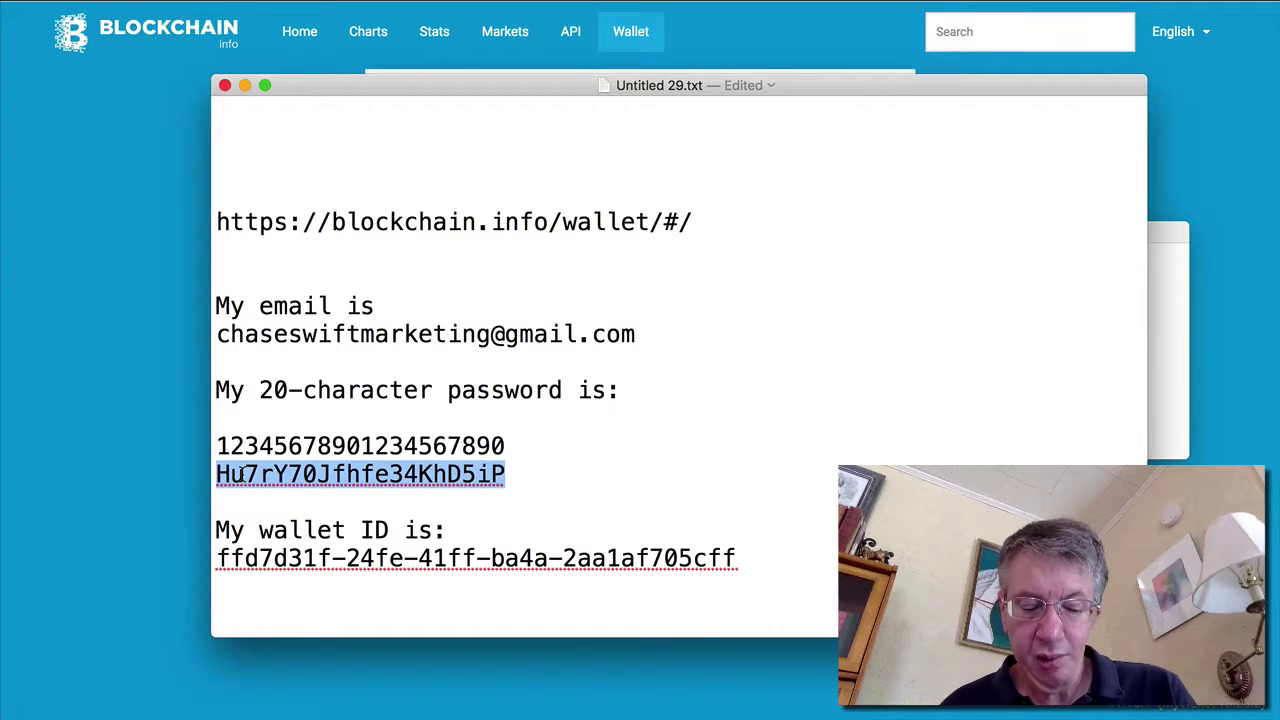
pyautogui.press('super+Tab')
pyautogui.click(543, 317)
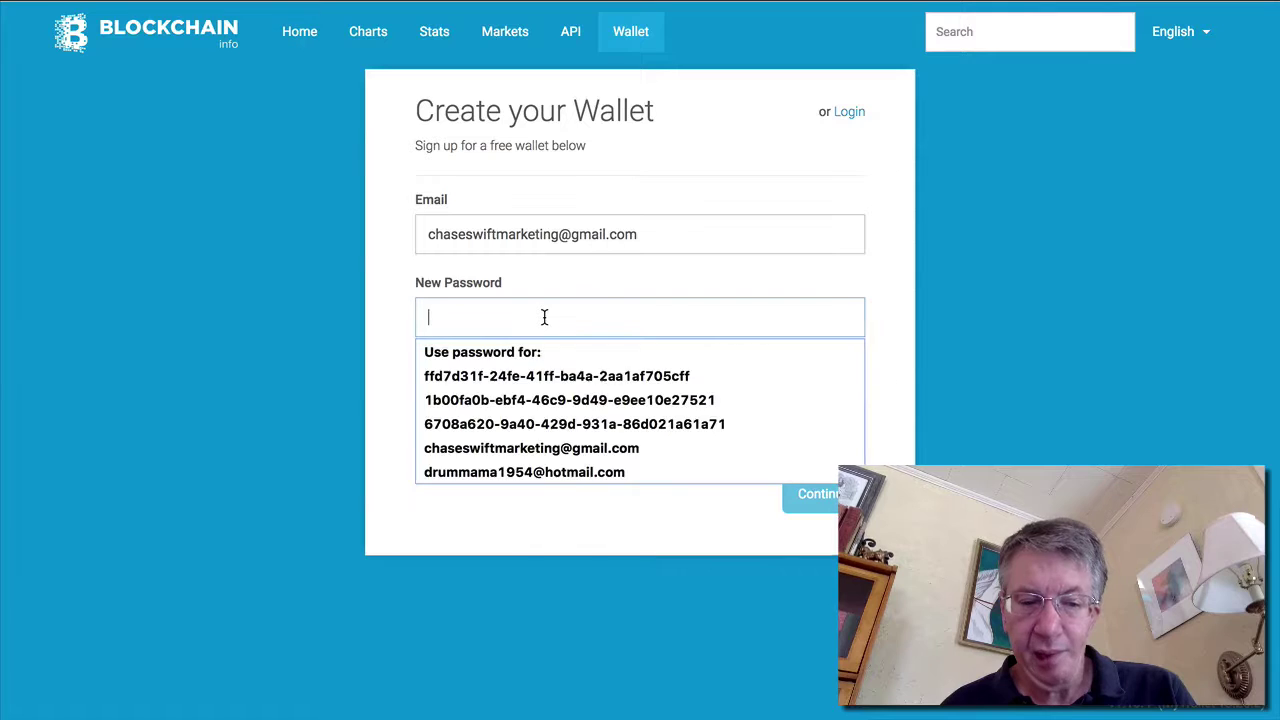
pyautogui.press('super+v')
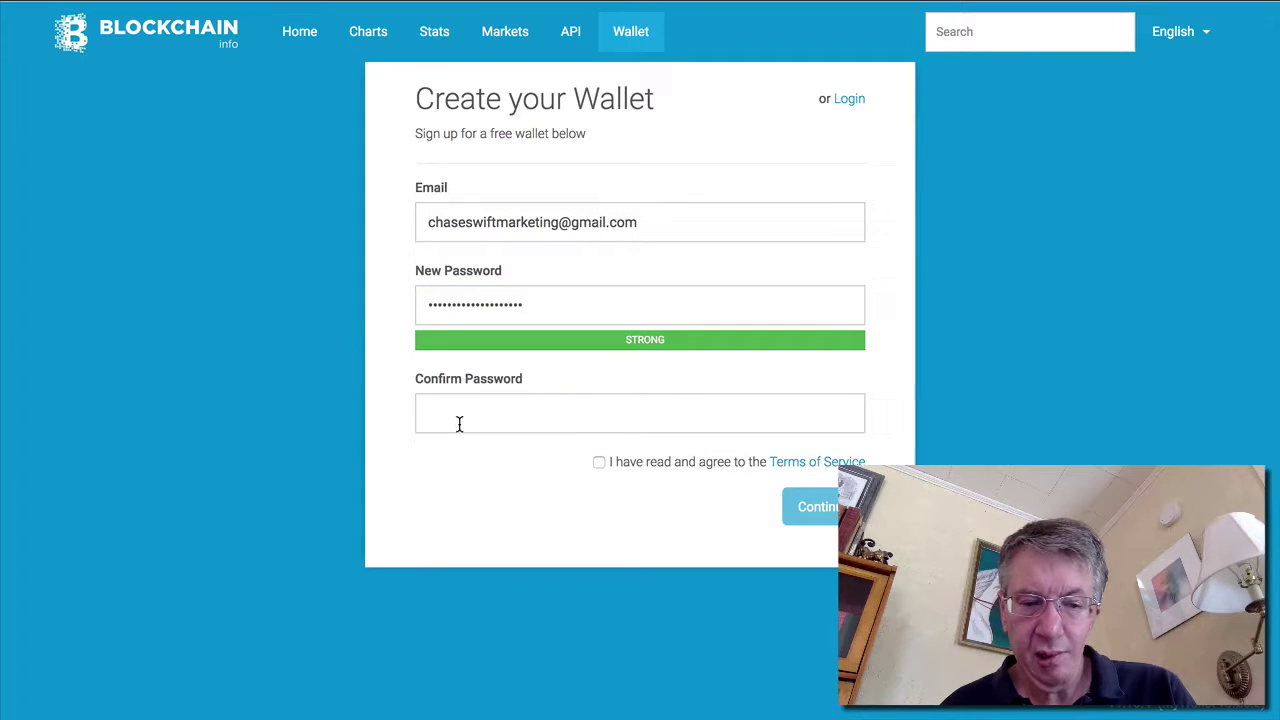
pyautogui.click(460, 424)
pyautogui.press('super+v')
pyautogui.click(345, 403)
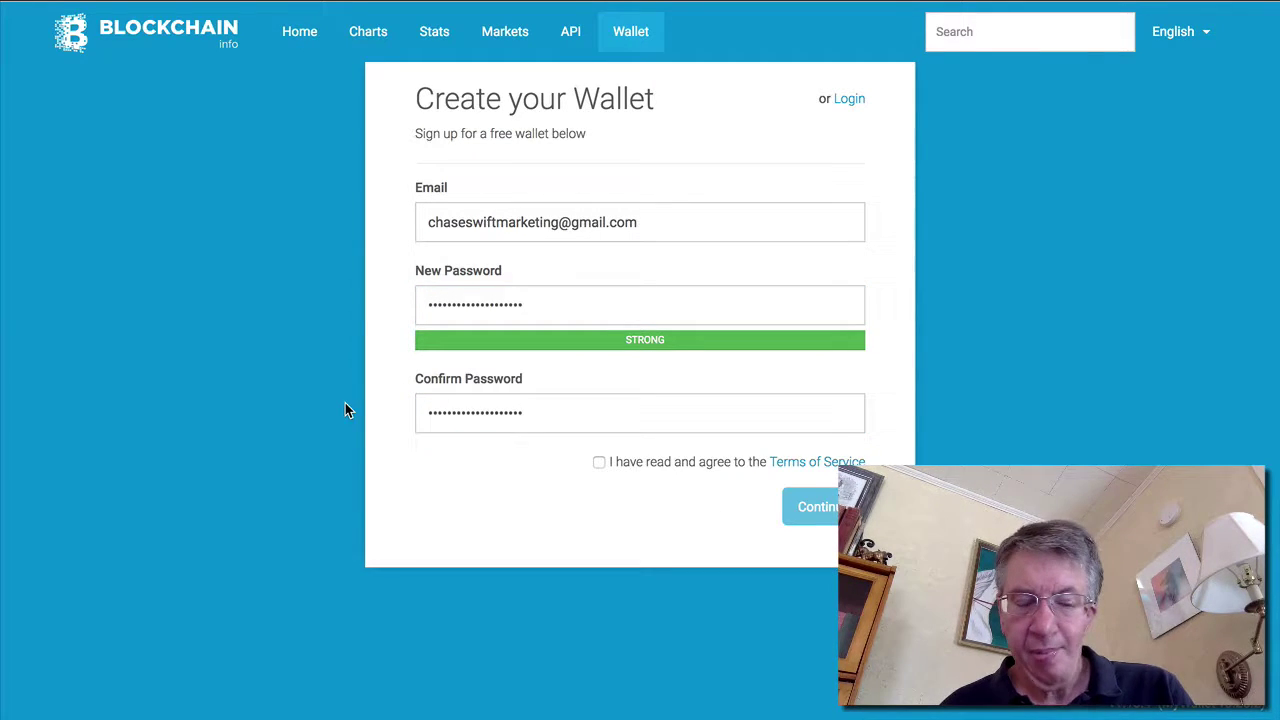
pyautogui.click(598, 463)
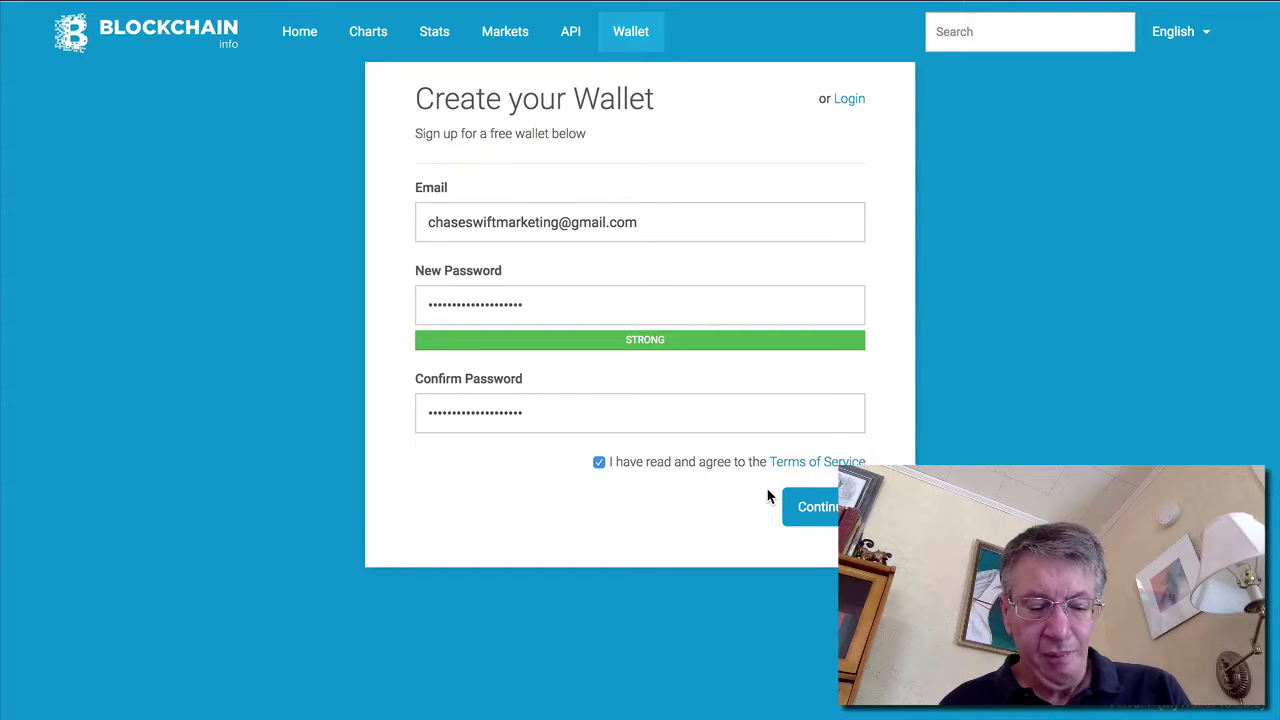
# Check the wallet ID line in the TextEdit notes and return to the wallet sign-up form in the browser.
pyautogui.press('super+Tab')
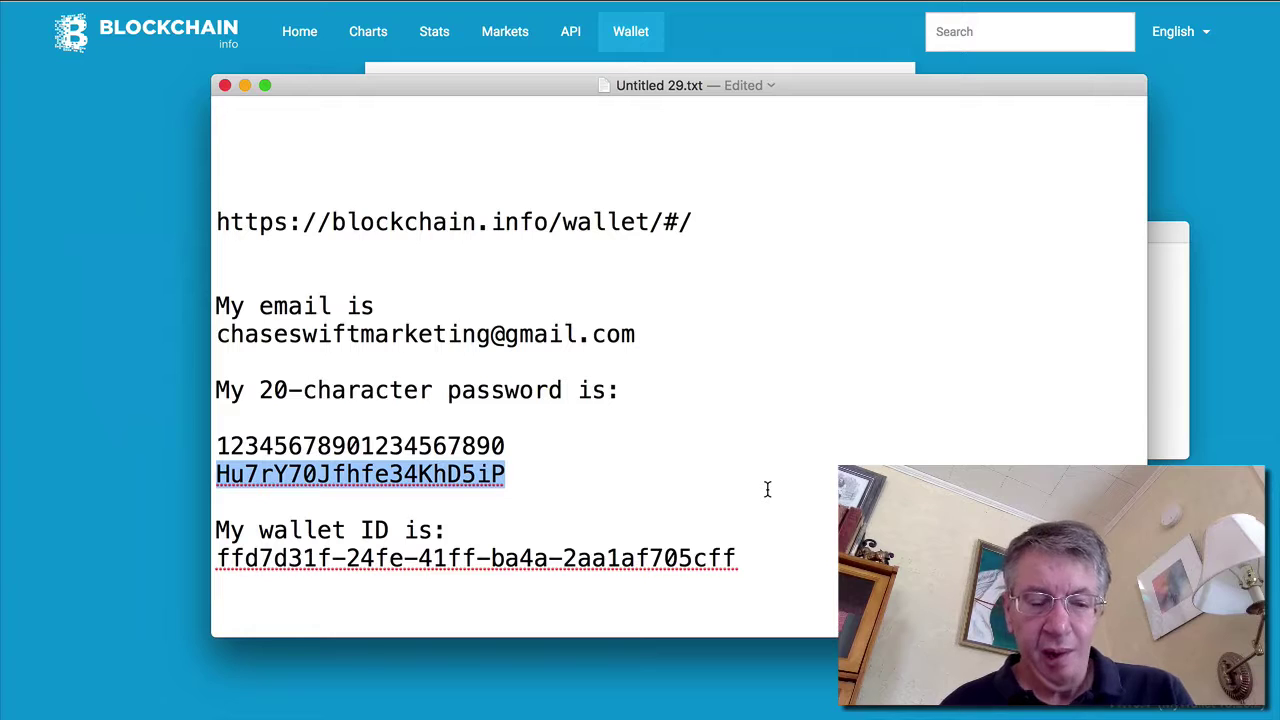
pyautogui.click(217, 558)
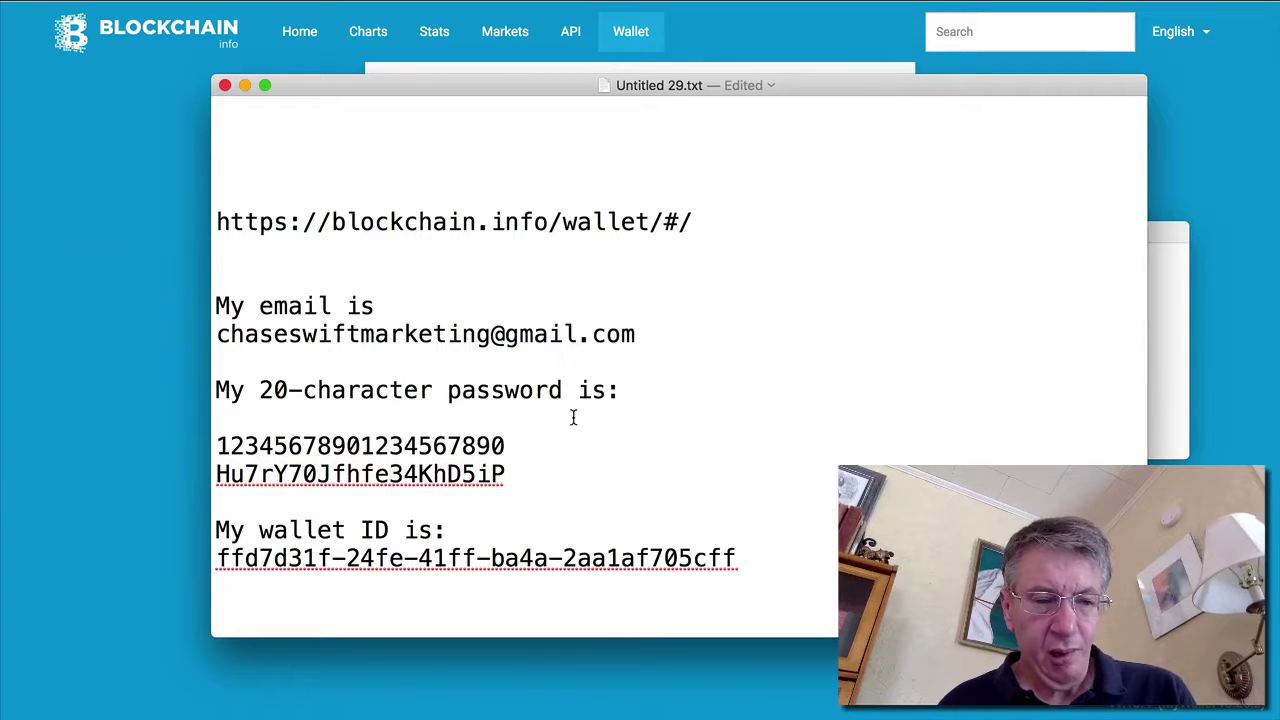
pyautogui.click(150, 342)
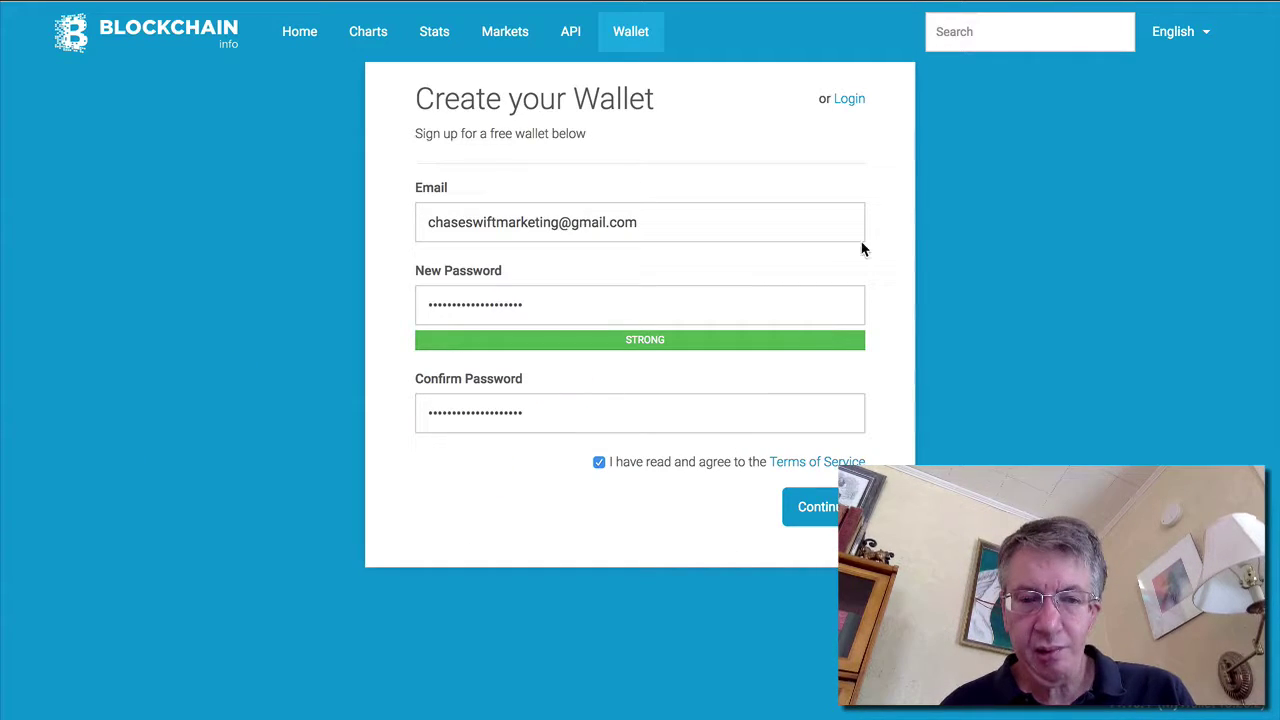
# Go to the login form for existing wallets, dismiss the RoboForm save offer and decline the browser's password update.
pyautogui.click(849, 100)
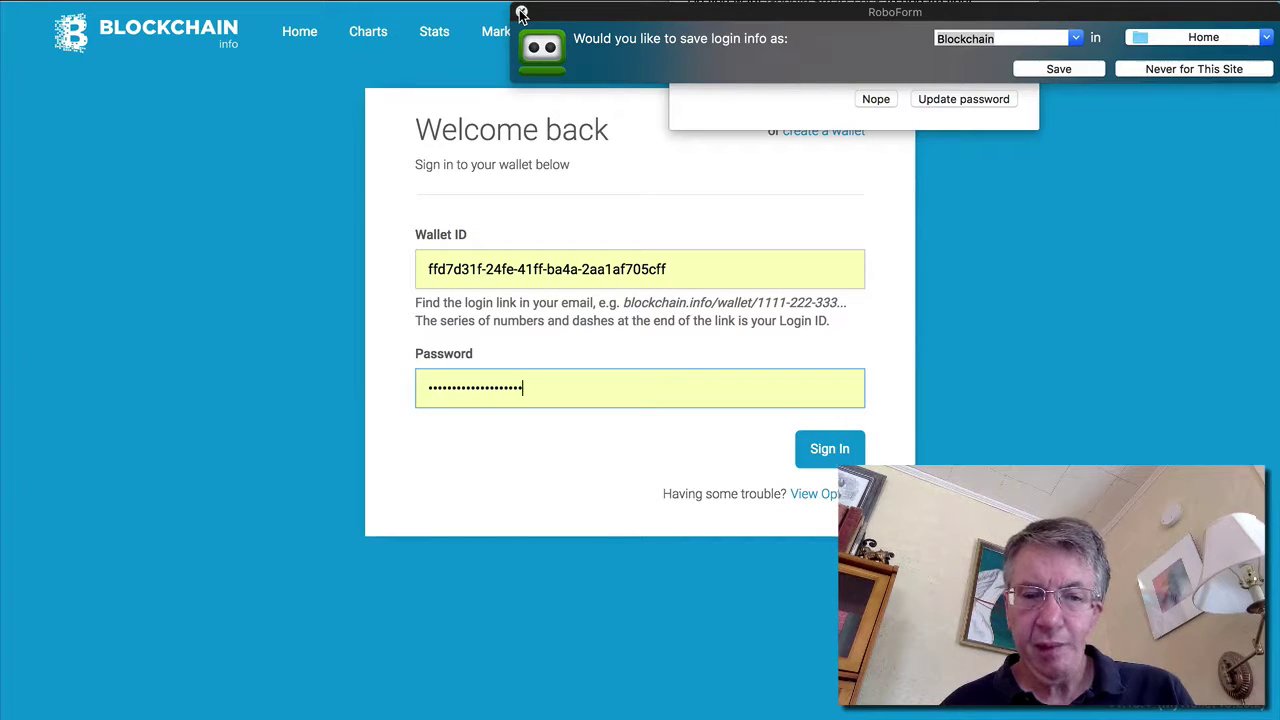
pyautogui.click(521, 12)
pyautogui.click(875, 100)
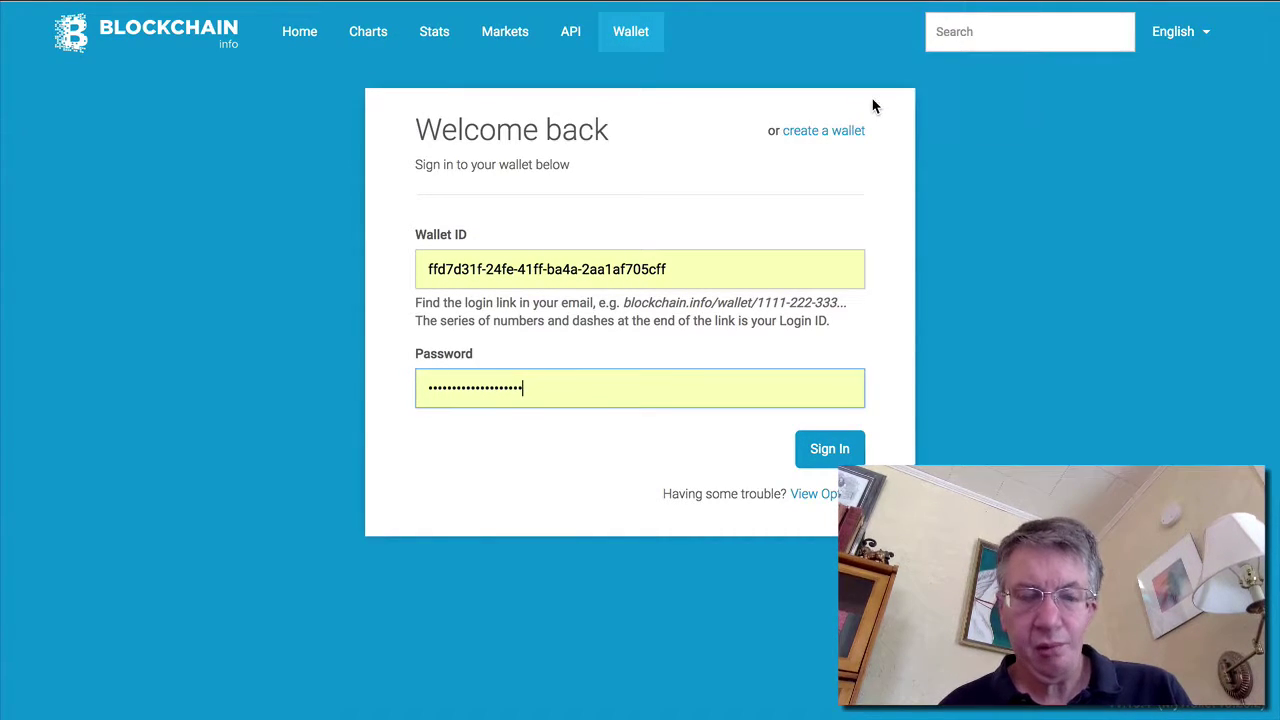
# Examine the prefilled Wallet ID on the login form by highlighting the full ID.
pyautogui.click(535, 262)
pyautogui.hotkey('shift', 'alt', 'Right')
pyautogui.hotkey('shift', 'alt', 'Right')
pyautogui.hotkey('shift', 'alt', 'Right')
pyautogui.hotkey('shift', 'alt', 'Right')
pyautogui.hotkey('shift', 'alt', 'Right')
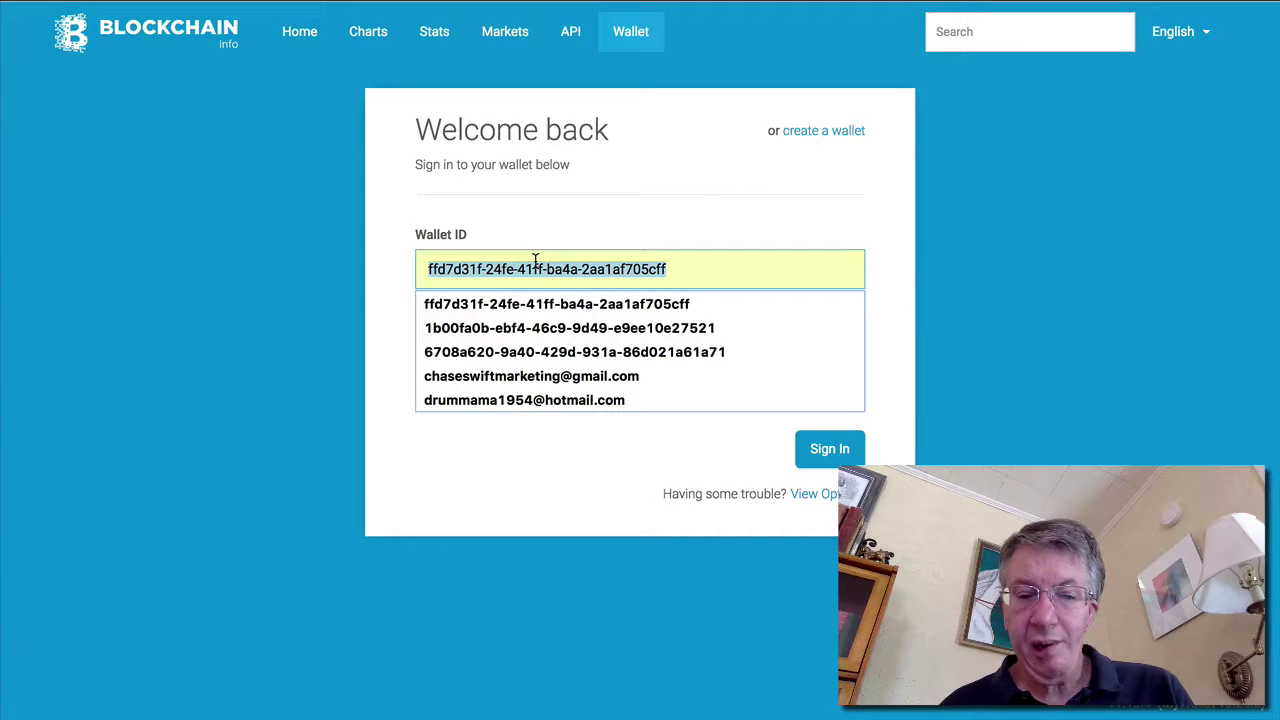
pyautogui.click(333, 268)
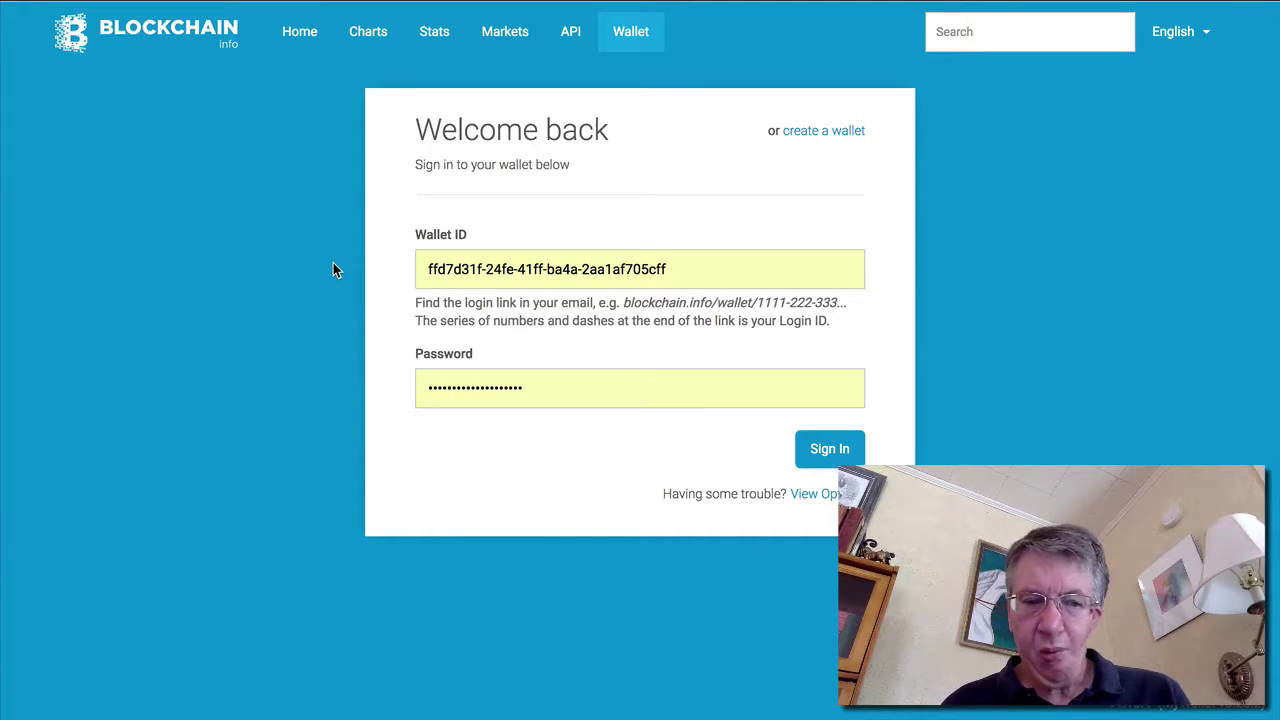
# Copy the wallet ID from the login form and replace the ID under "My wallet ID is:" in the TextEdit notes with it.
pyautogui.tripleClick(558, 268)
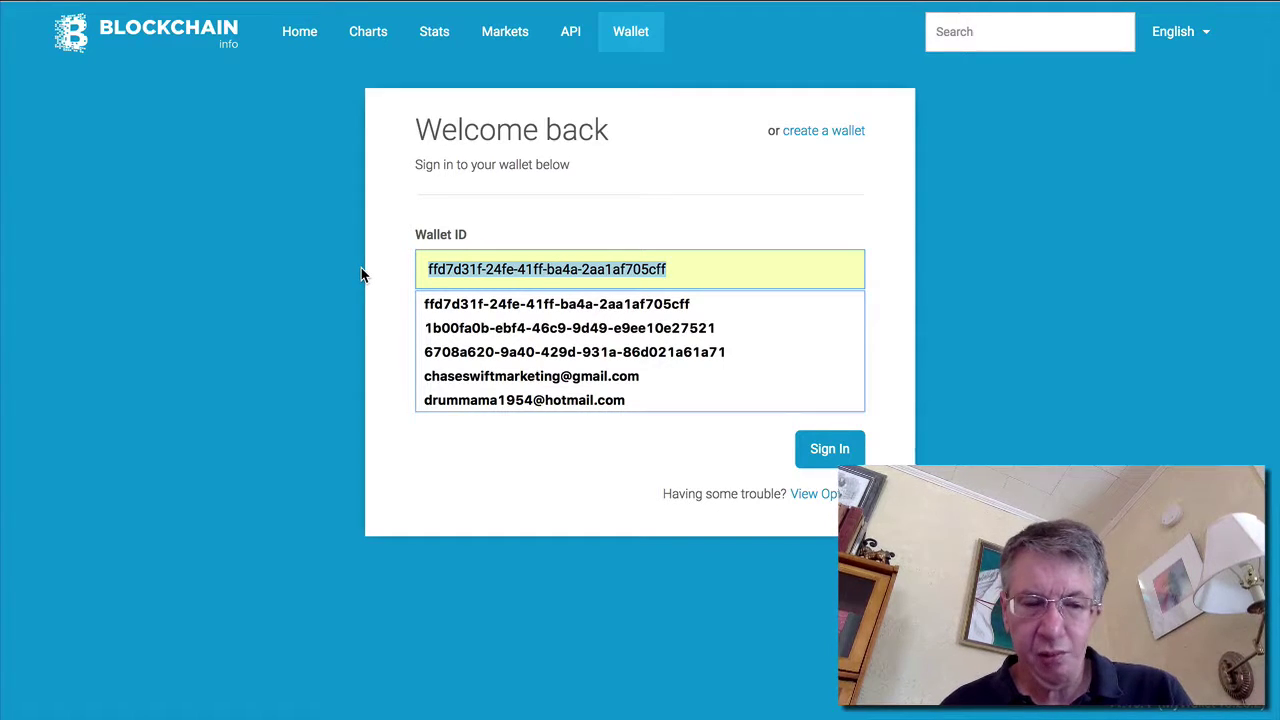
pyautogui.press('super+c')
pyautogui.press('super+Tab')
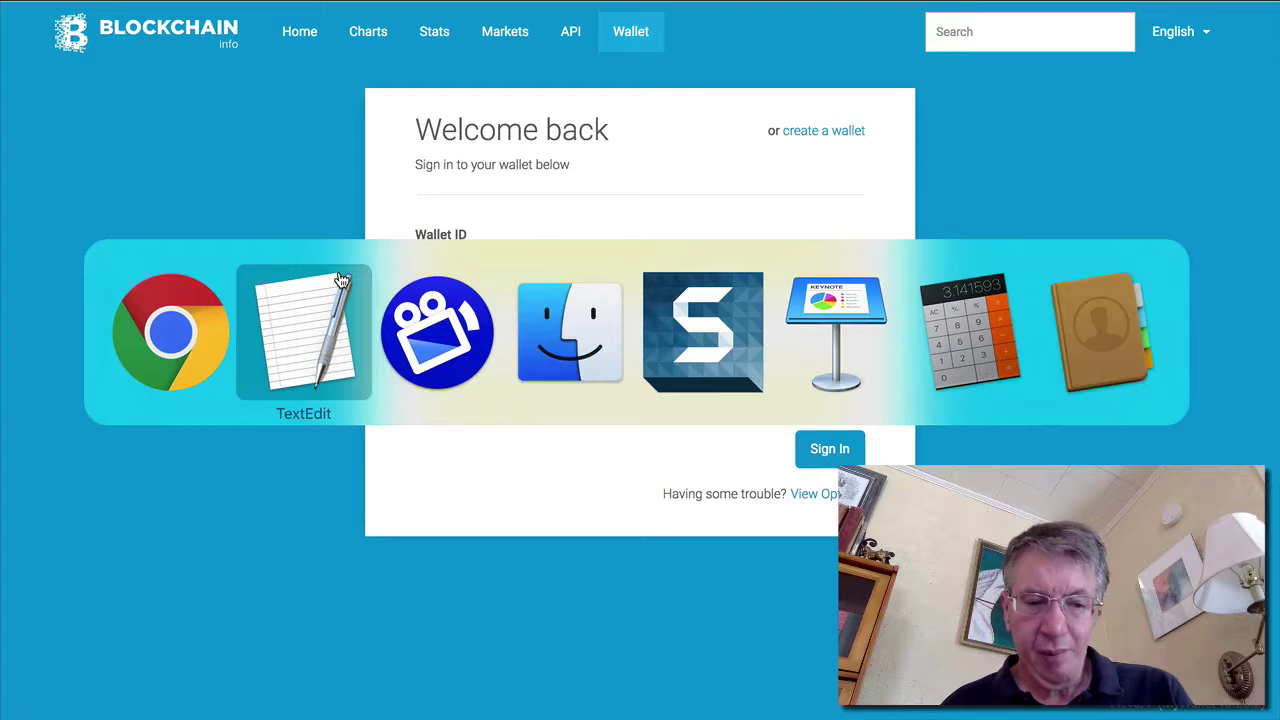
pyautogui.tripleClick(218, 558)
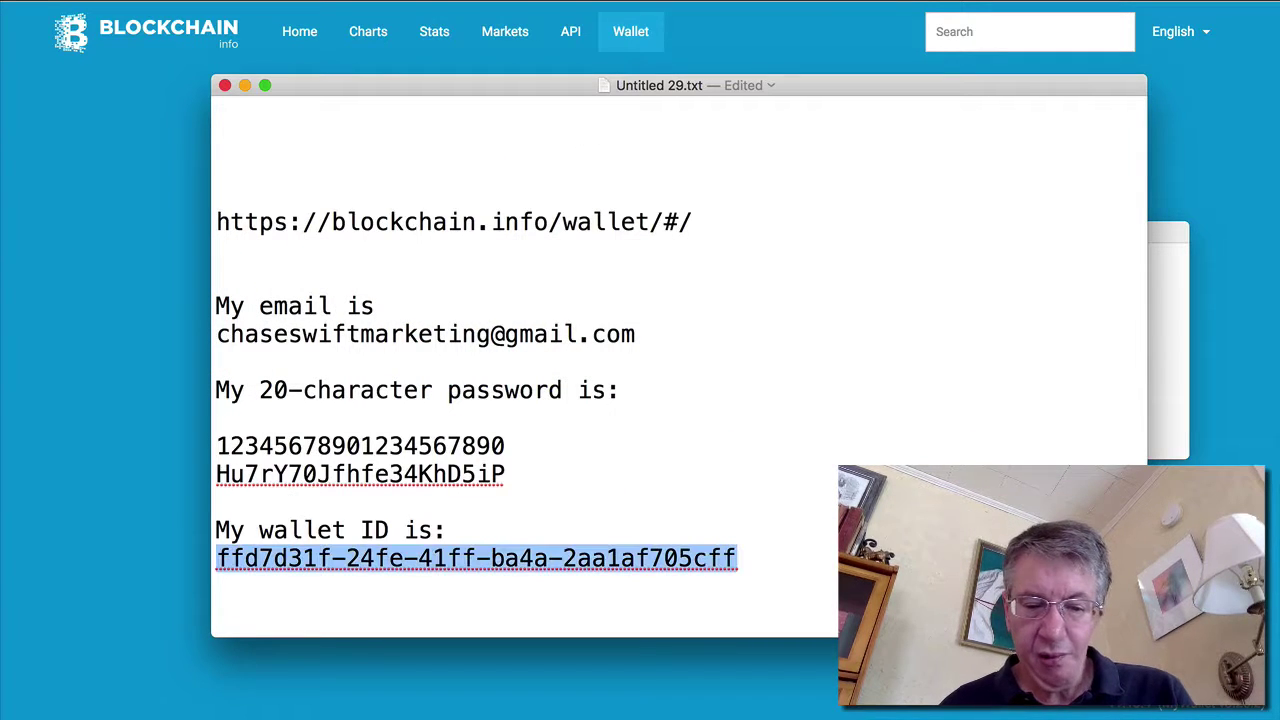
pyautogui.press('super+x')
pyautogui.press('super+v')
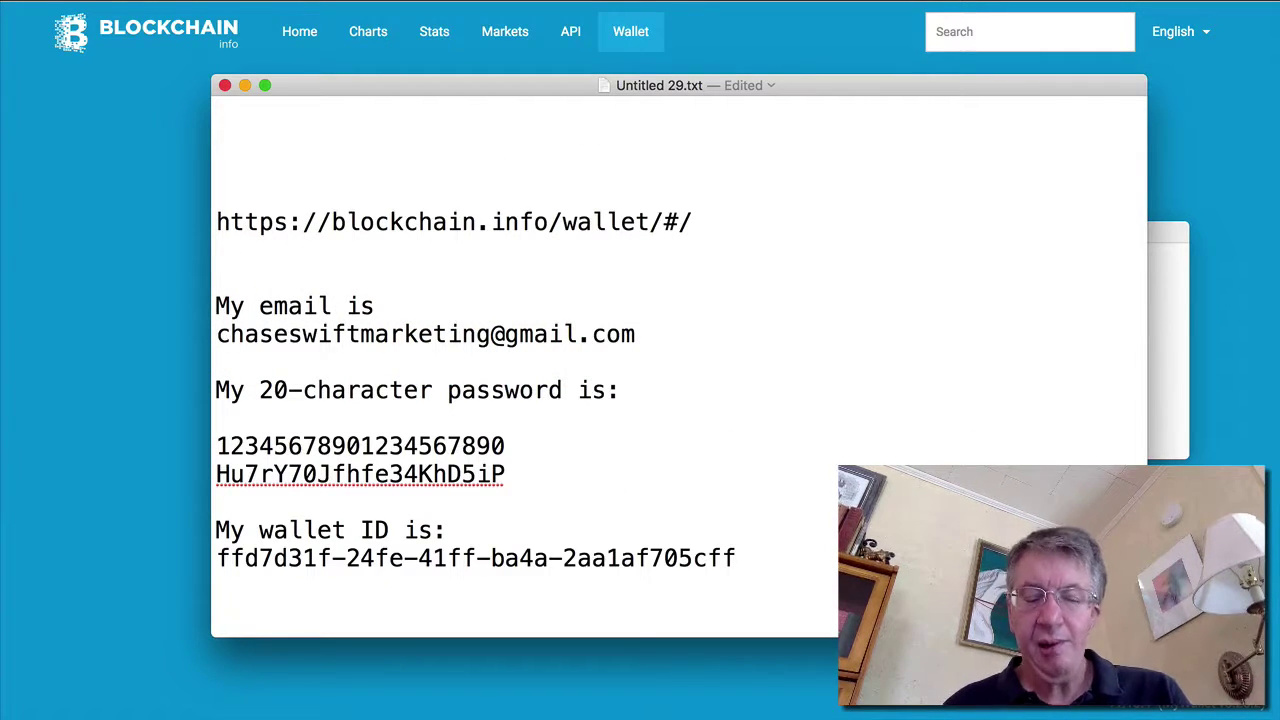